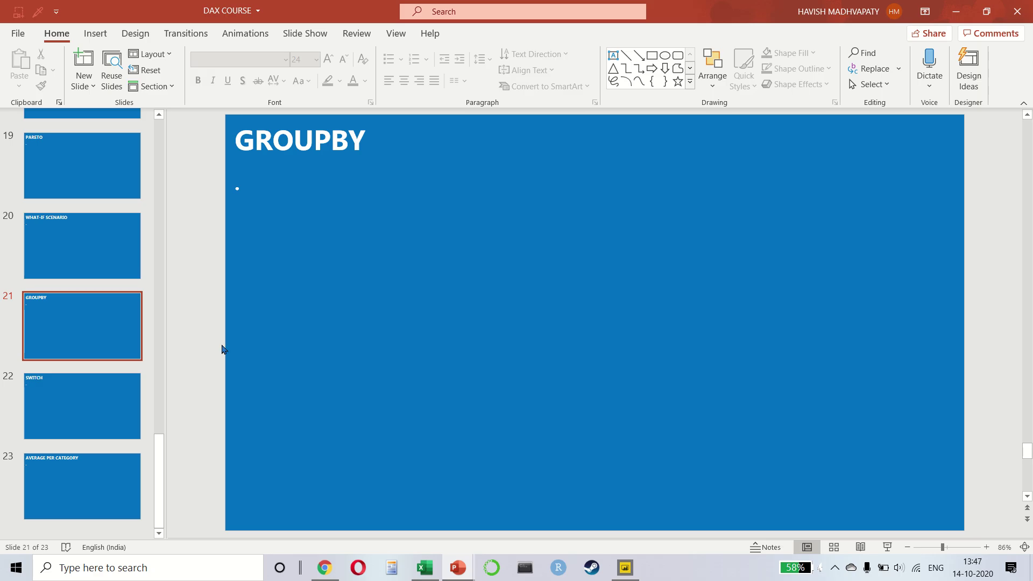
Add a new Page 10 to the report and place an enlarged, centred empty matrix visual on it
{"action": "key", "text": "alt+Tab"}
{"action": "key", "text": "alt+Tab"}
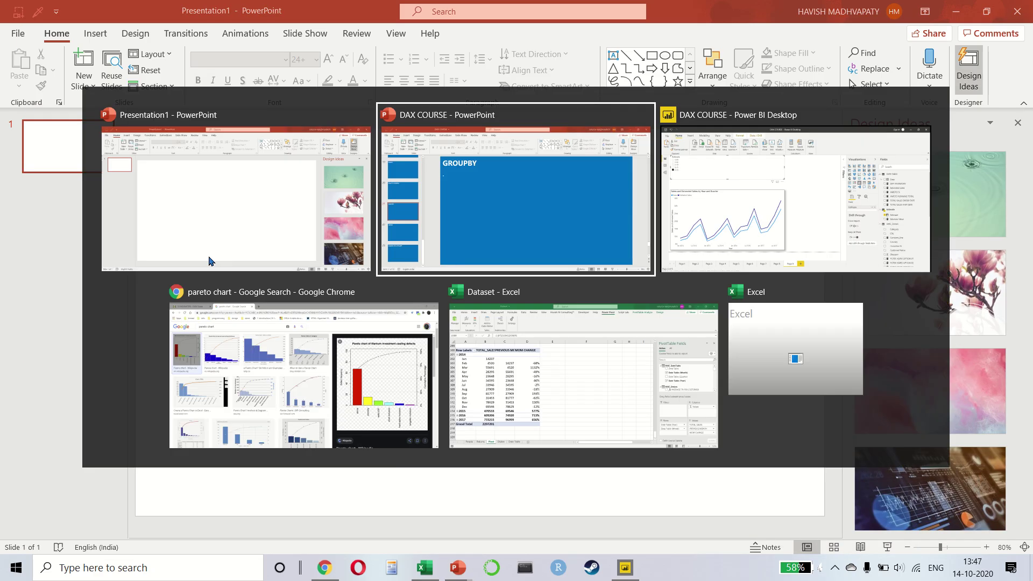
{"action": "key", "text": "alt+Tab"}
{"action": "key", "text": "alt+Tab"}
{"action": "key", "text": "alt+Tab"}
{"action": "key", "text": "alt+Tab"}
{"action": "key", "text": "alt+Tab"}
{"action": "key", "text": "alt+Tab"}
{"action": "key", "text": "alt+Tab"}
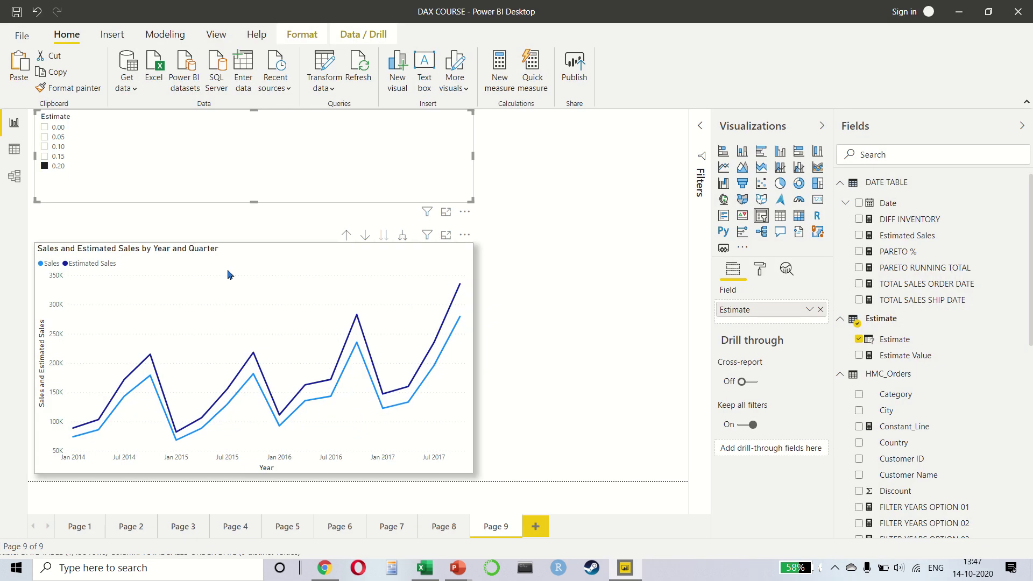
{"action": "left_click", "coordinate": [532, 526]}
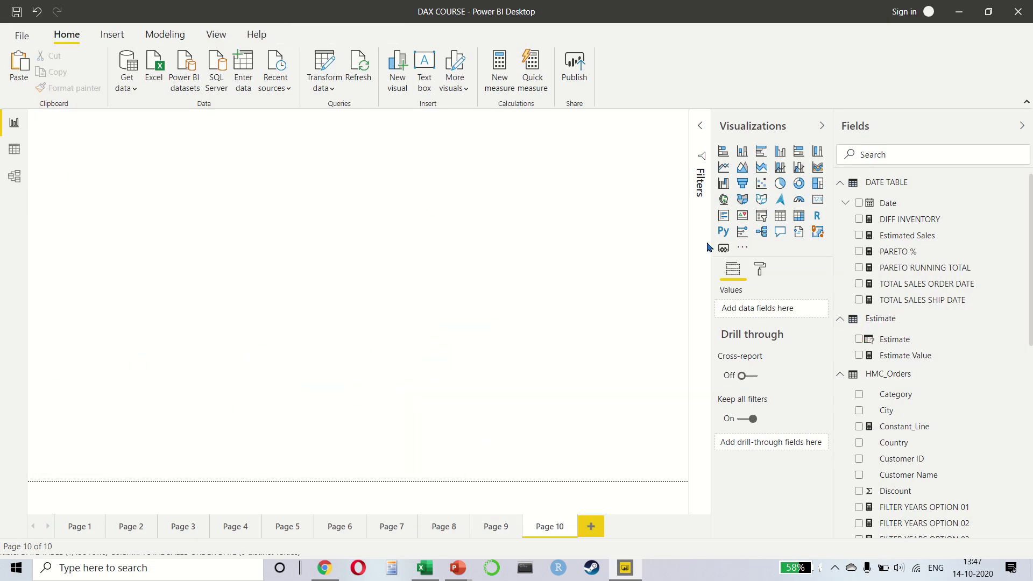
{"action": "left_click", "coordinate": [799, 217]}
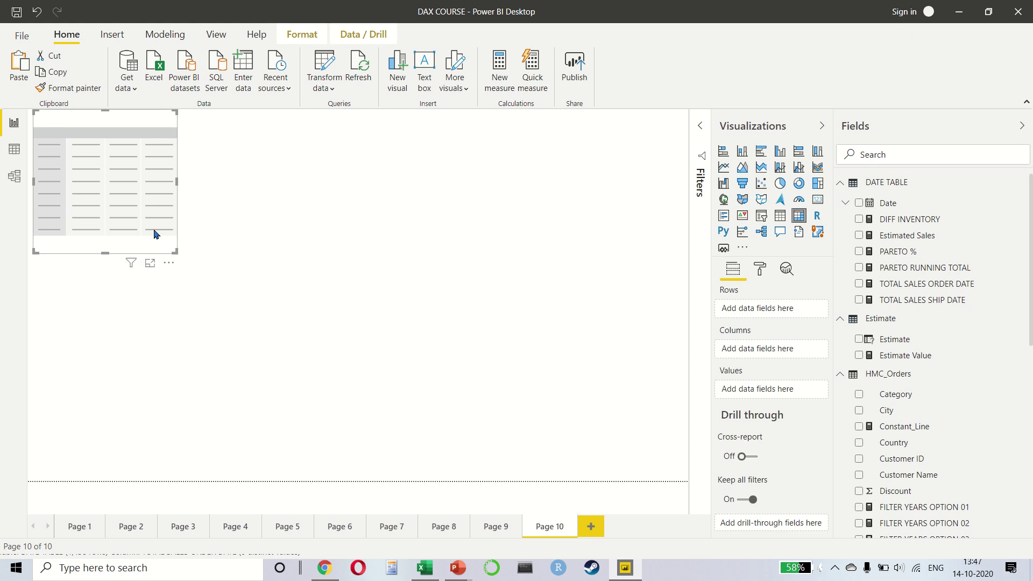
{"action": "left_click_drag", "start_coordinate": [177, 252], "coordinate": [525, 396]}
{"action": "left_click_drag", "start_coordinate": [323, 217], "coordinate": [383, 243]}
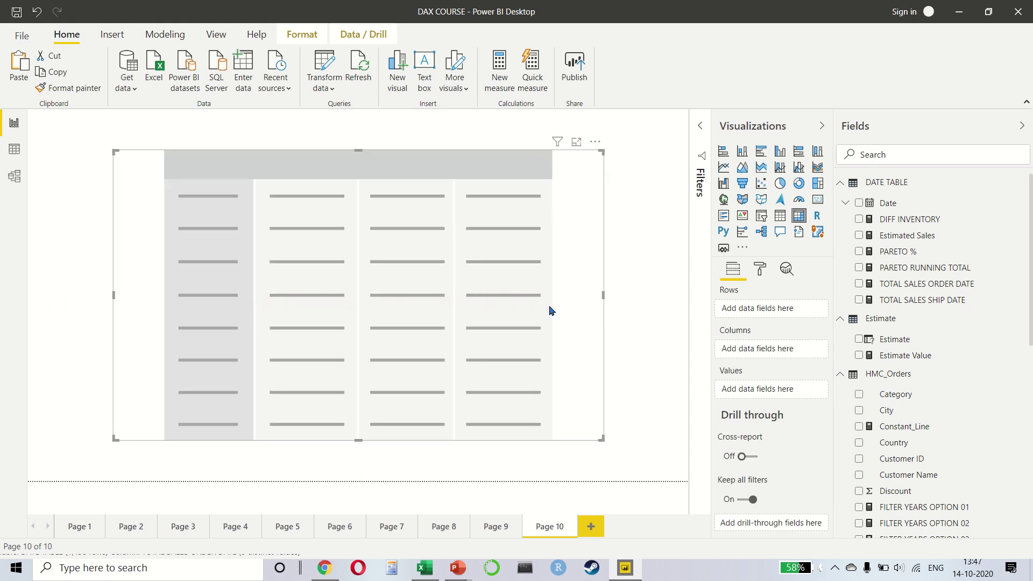
Fill the matrix with Segment as rows, Ship Mode as columns and TOTAL_SALES as values
{"action": "scroll", "coordinate": [948, 359], "scroll_direction": "down", "scroll_amount": 10}
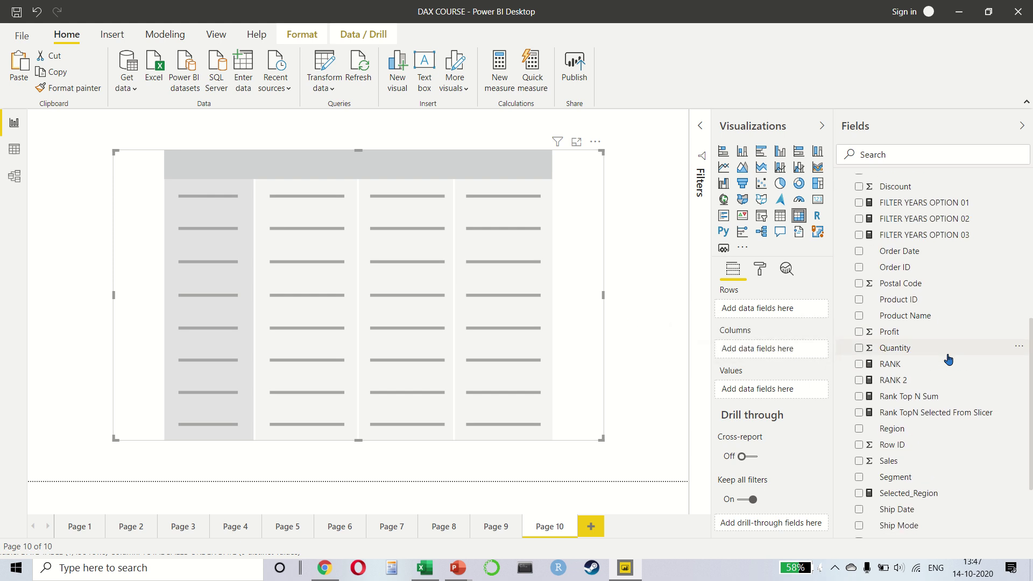
{"action": "left_click_drag", "start_coordinate": [930, 378], "coordinate": [796, 310]}
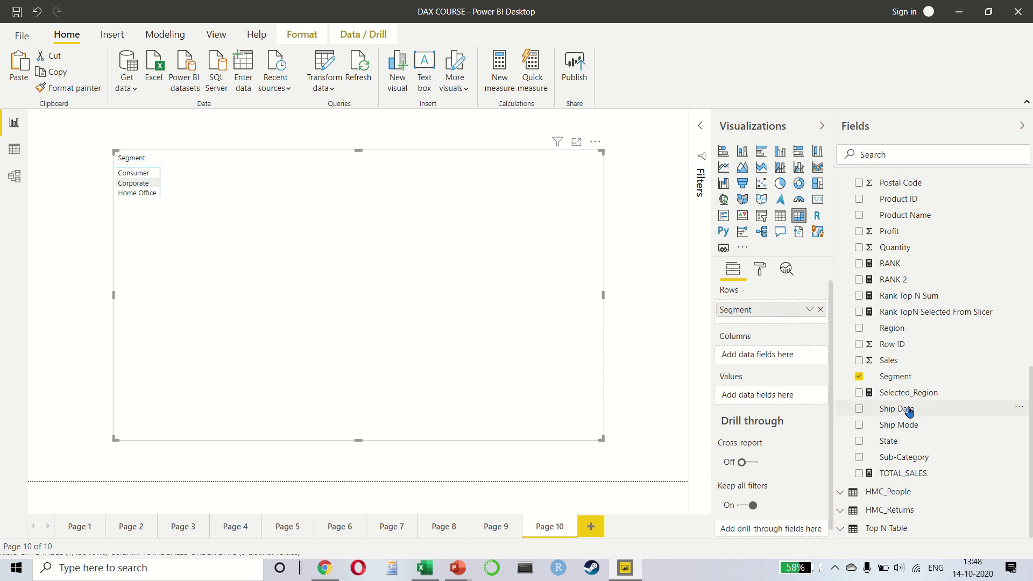
{"action": "left_click_drag", "start_coordinate": [913, 425], "coordinate": [802, 356]}
{"action": "left_click_drag", "start_coordinate": [913, 475], "coordinate": [764, 402]}
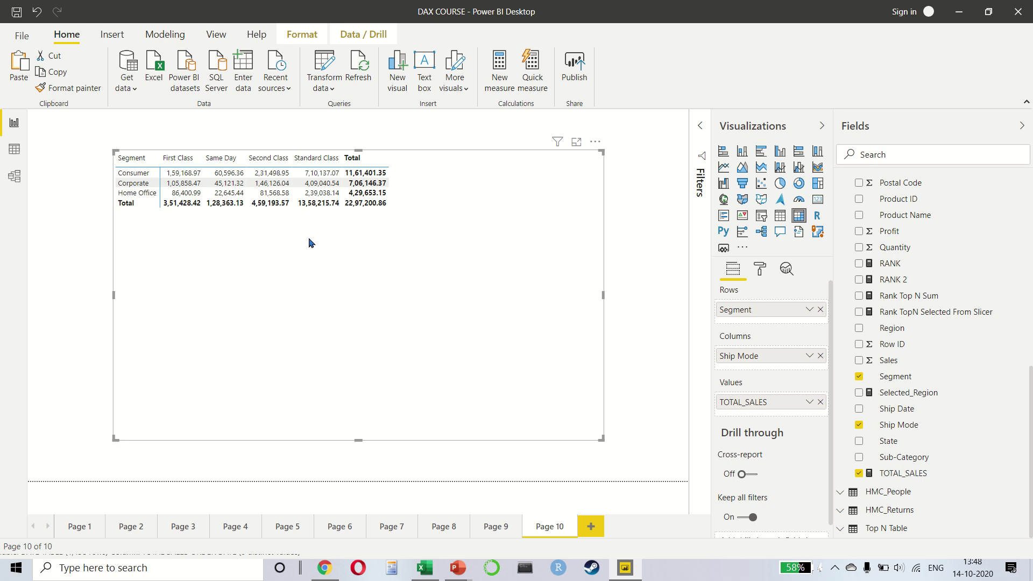
In Data view, start a new calculated table 'GROUPBY TABLE =' using the GROUPBY function
{"action": "left_click", "coordinate": [14, 156]}
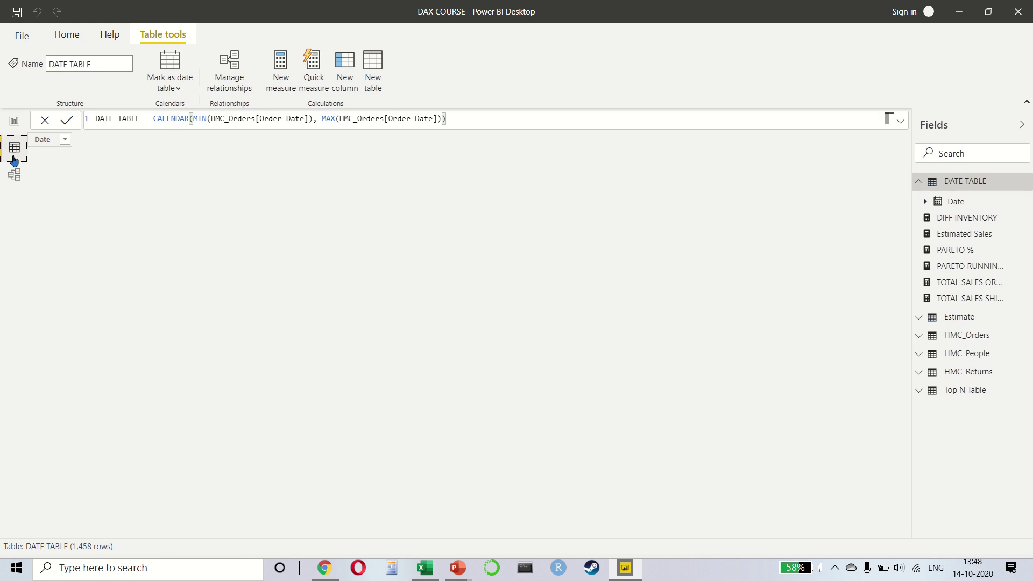
{"action": "left_click", "coordinate": [376, 81]}
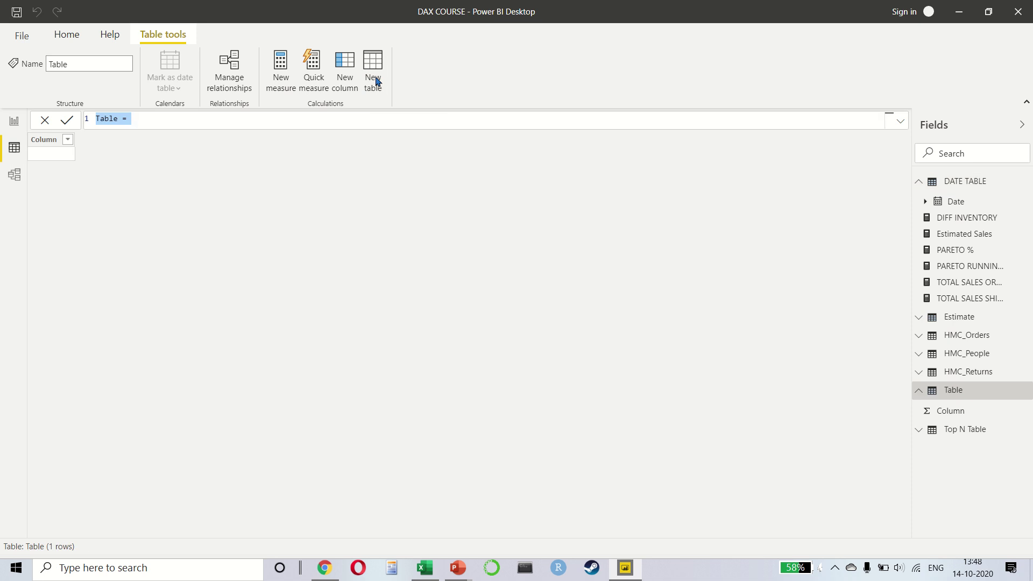
{"action": "type", "text": "GROUPBY TABLE ="}
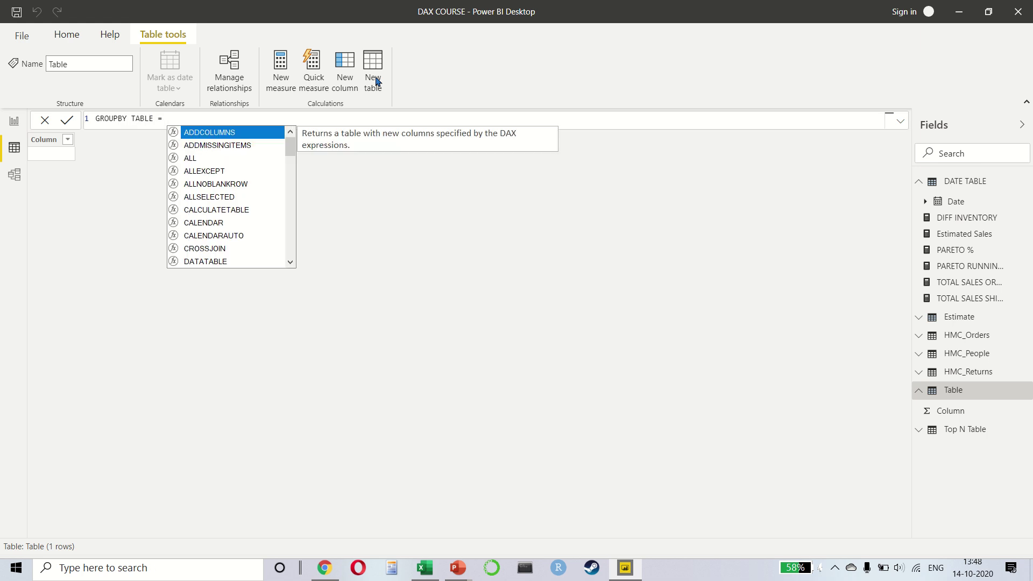
{"action": "key", "text": "shift+Return"}
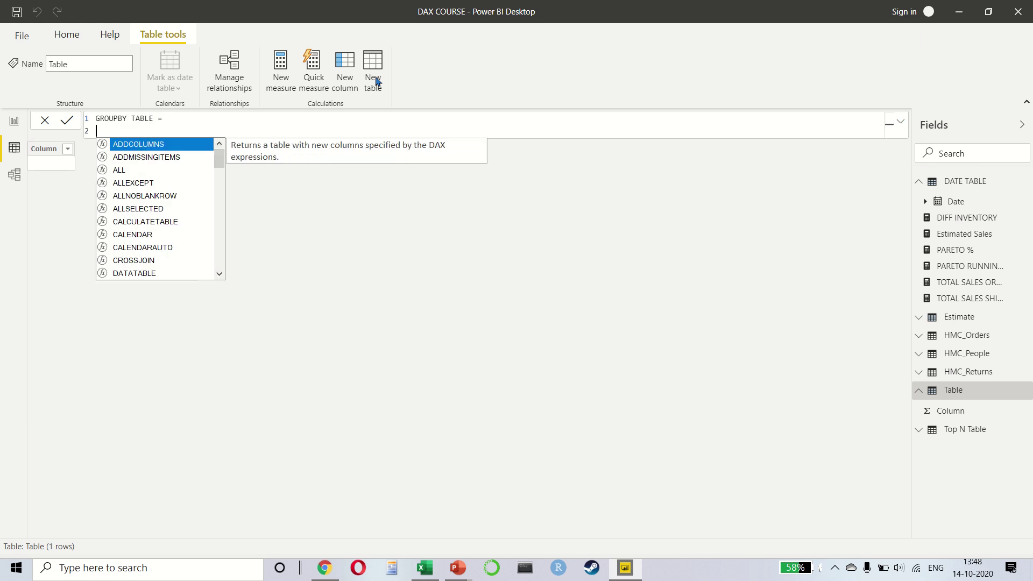
{"action": "type", "text": "GROUP"}
{"action": "key", "text": "Tab"}
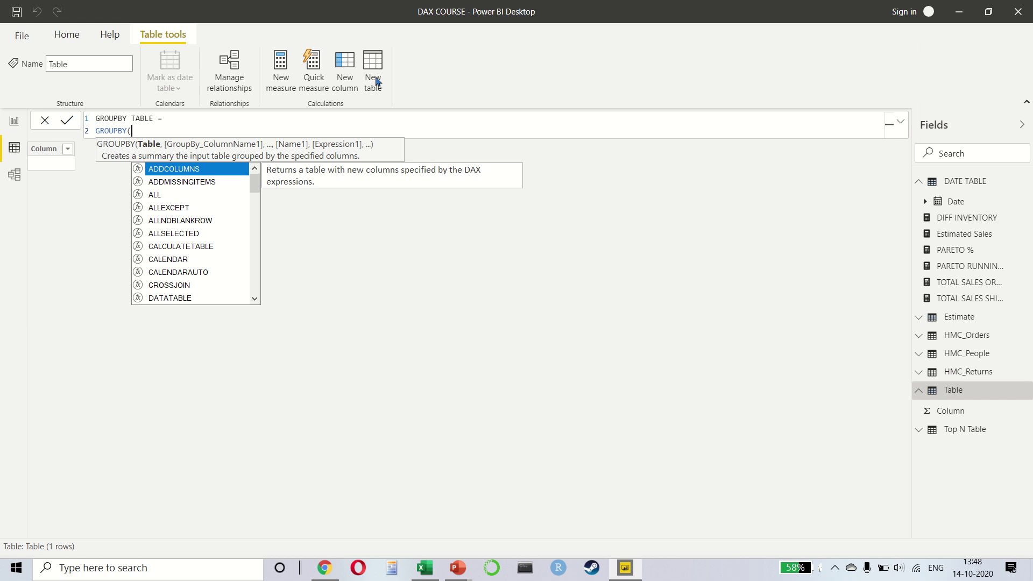
{"action": "key", "text": "shift+Return"}
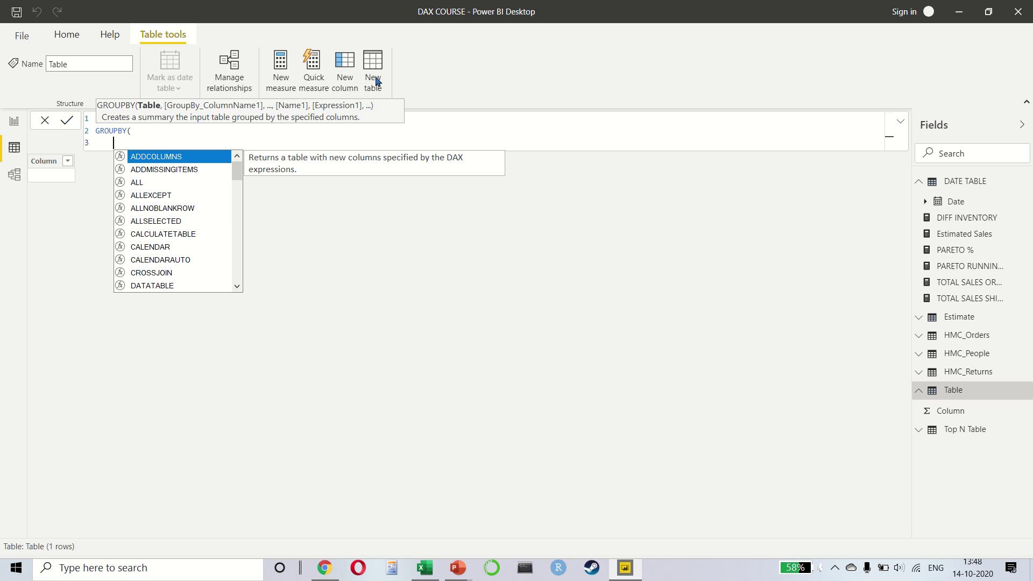
Pass HMC_Orders as the table and group it by HMC_Orders[Segment] and HMC_Orders[Ship Mode]
{"action": "type", "text": "HMC_Orders"}
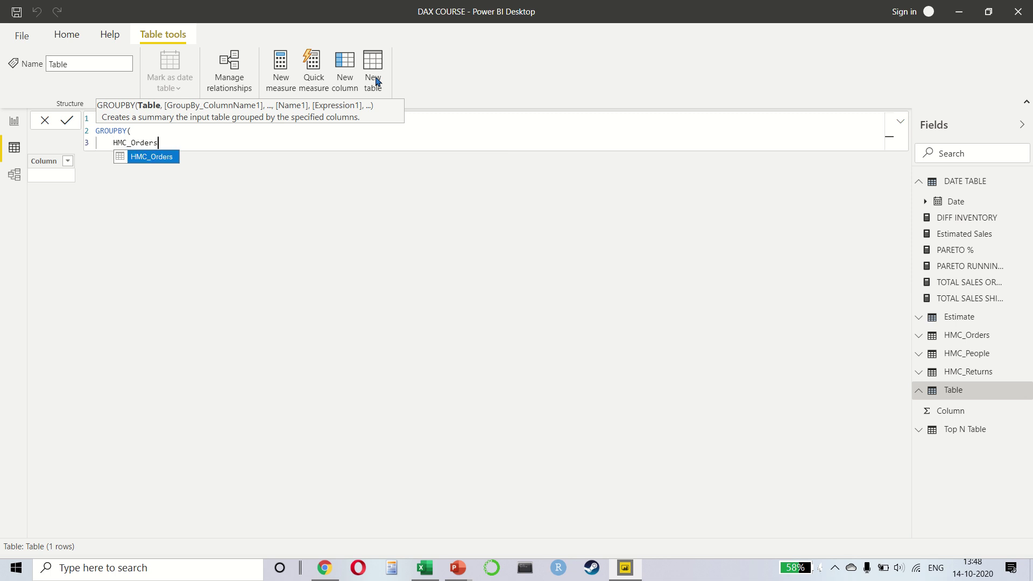
{"action": "type", "text": ","}
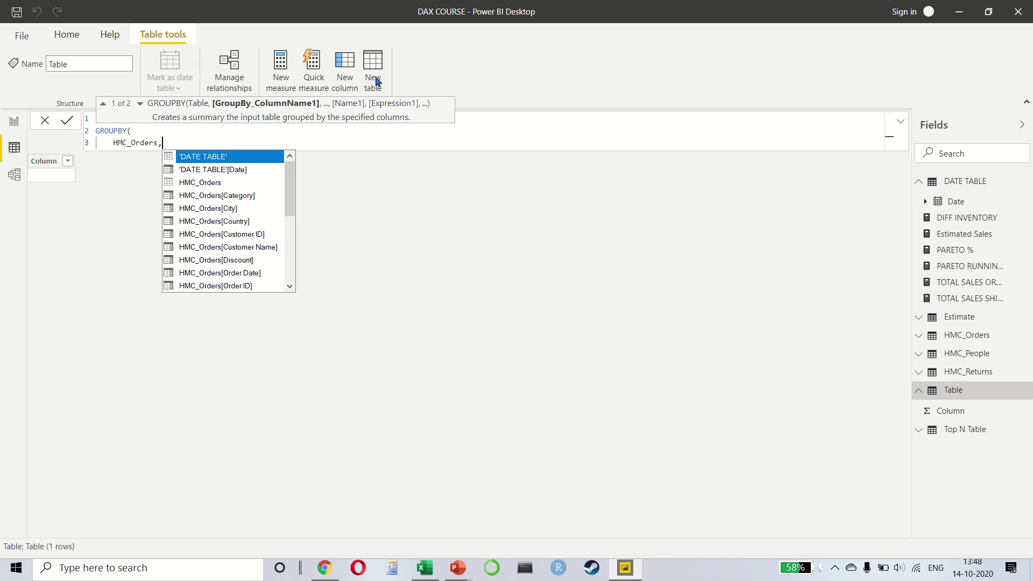
{"action": "key", "text": "shift+Return"}
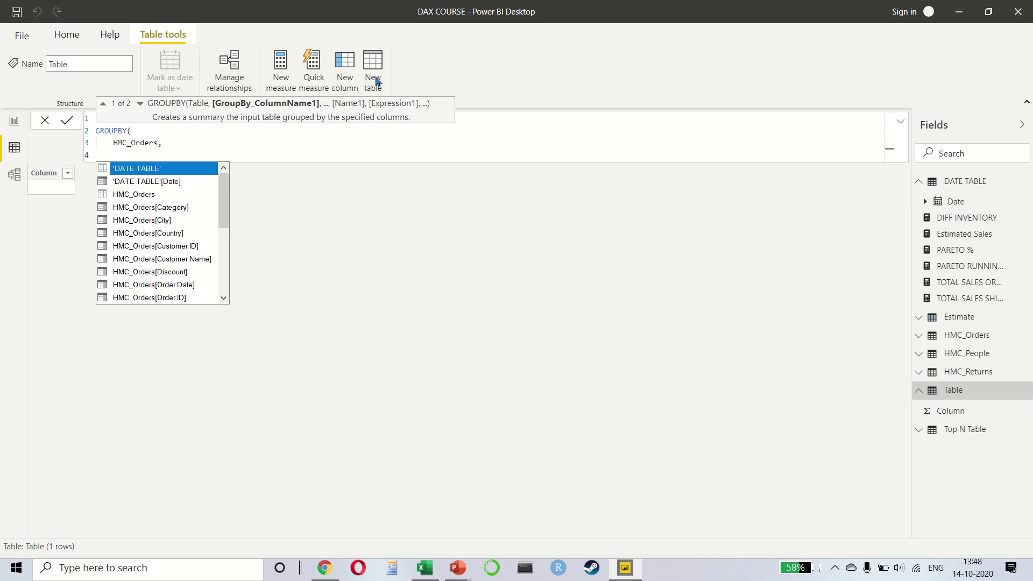
{"action": "key", "text": "Tab"}
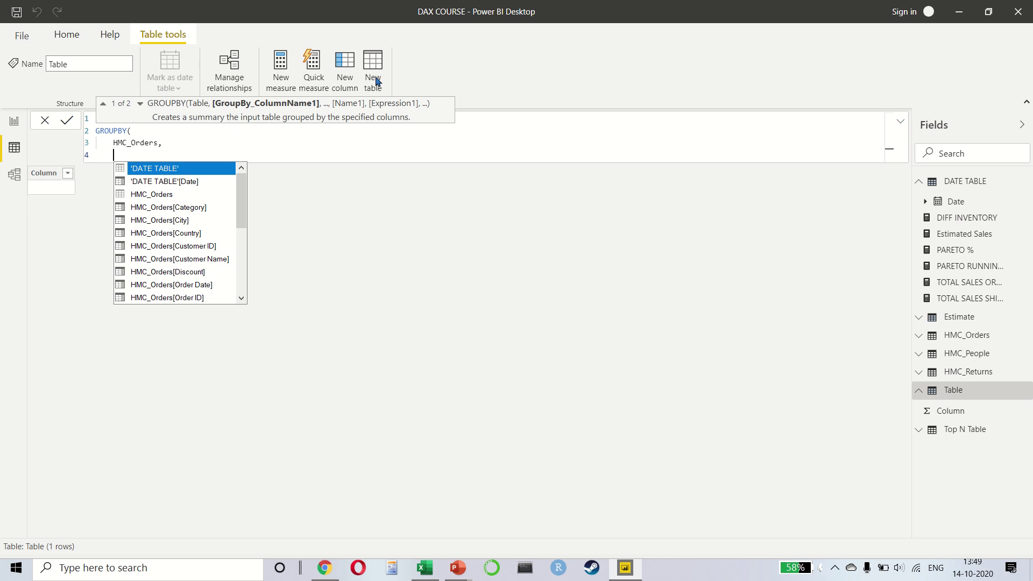
{"action": "type", "text": "seg"}
{"action": "key", "text": "Tab"}
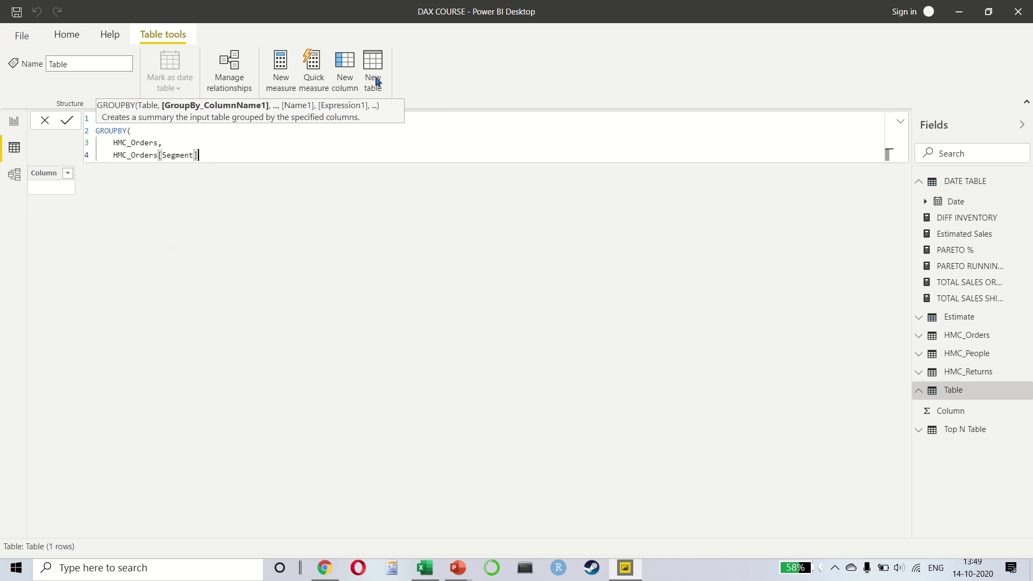
{"action": "type", "text": ","}
{"action": "key", "text": "shift+Return"}
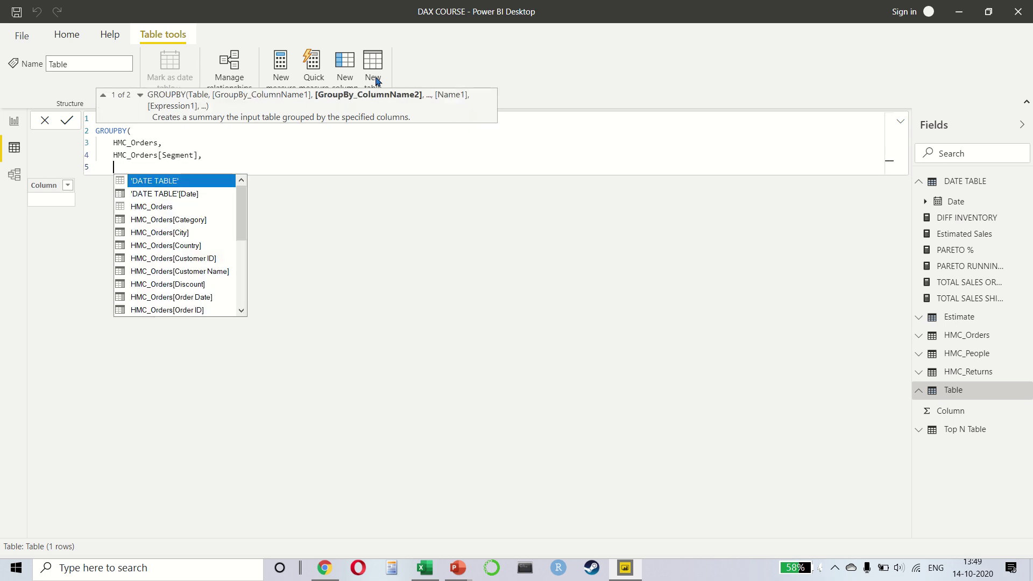
{"action": "type", "text": "SHIP"}
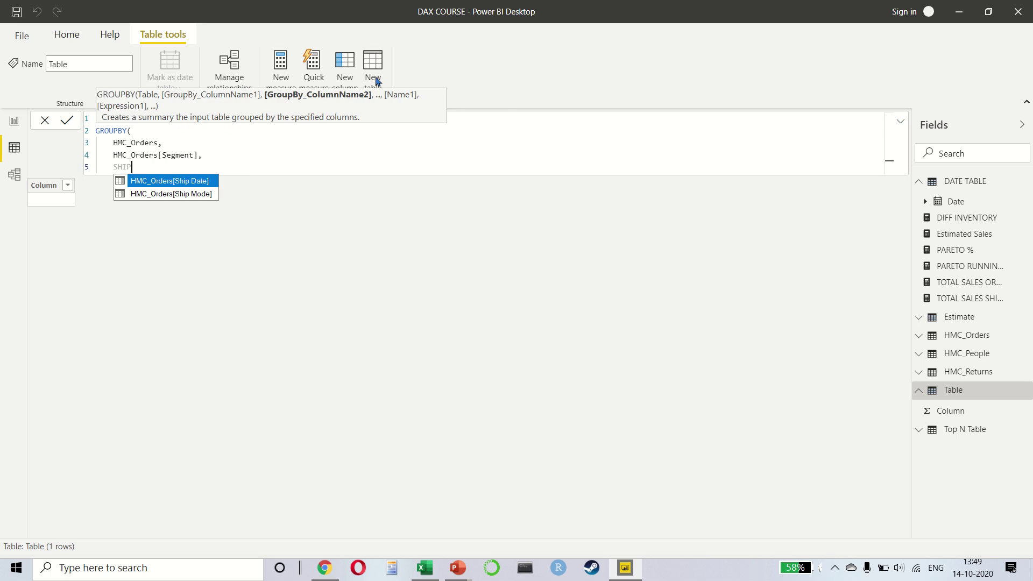
{"action": "key", "text": "Down"}
{"action": "key", "text": "Tab"}
{"action": "type", "text": ","}
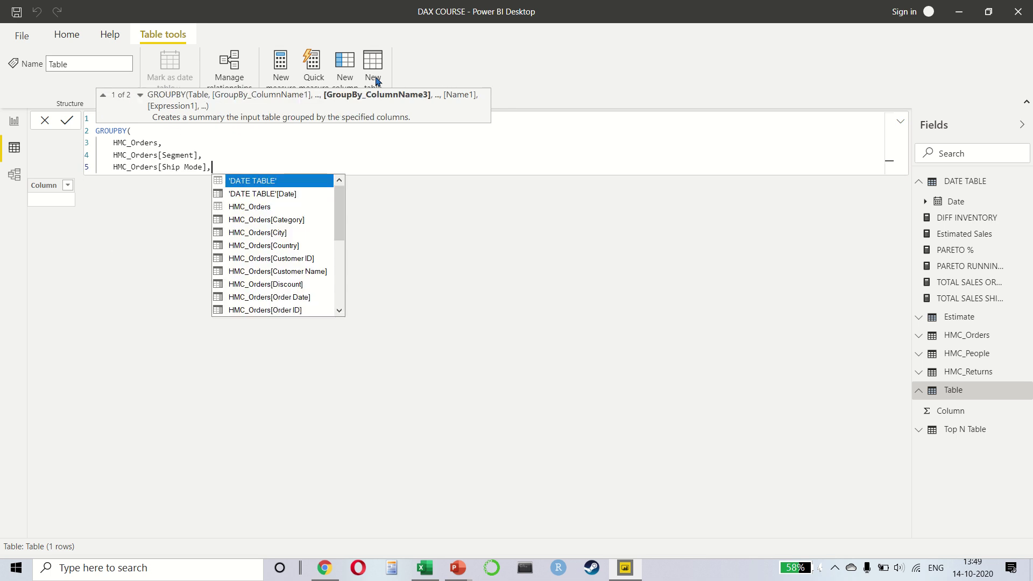
{"action": "key", "text": "shift+Return"}
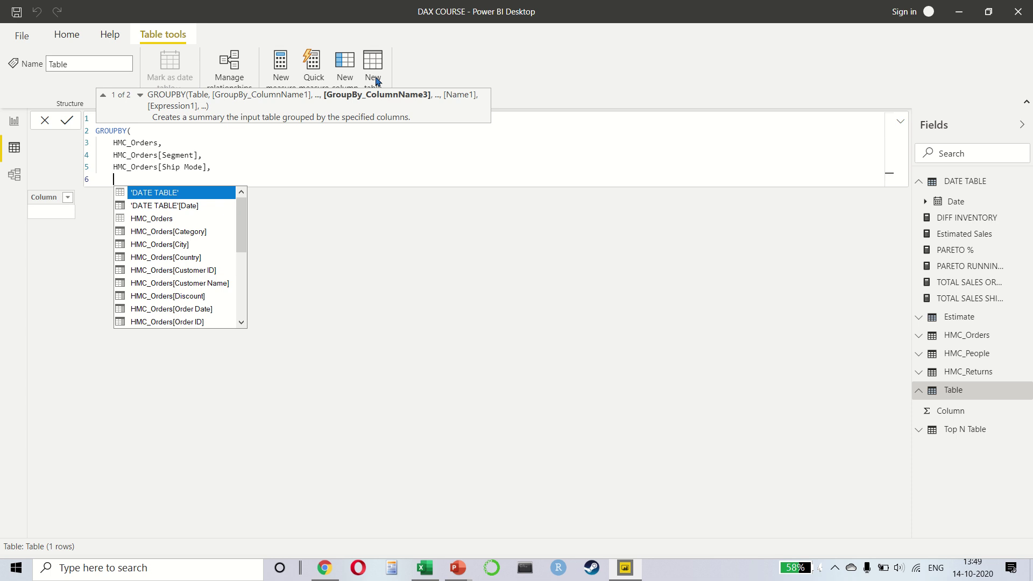
Name the summary column "TOTAL SALES" and begin its SUMX expression
{"action": "type", "text": "\""}
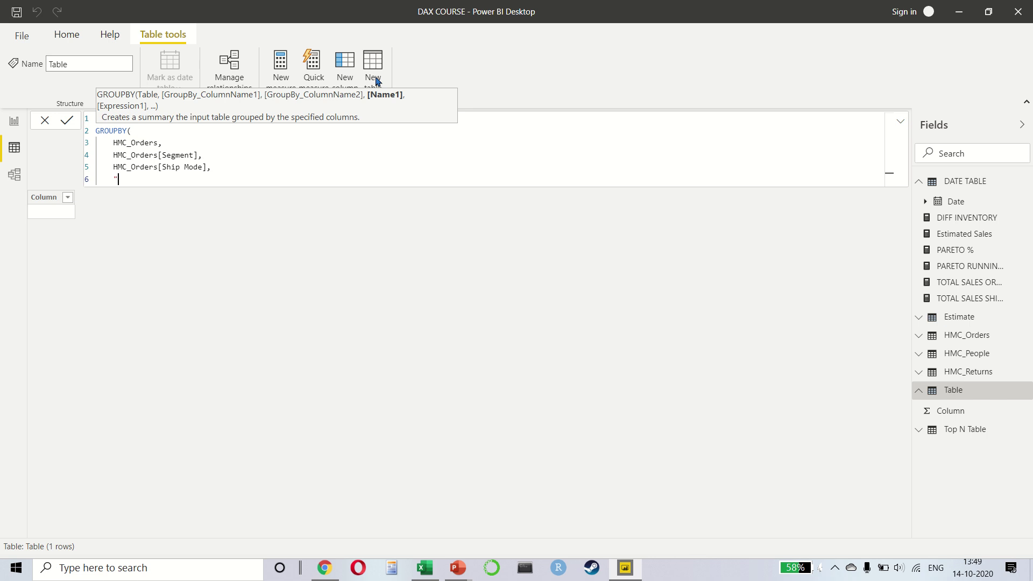
{"action": "type", "text": "tot"}
{"action": "key", "text": "BackSpace"}
{"action": "key", "text": "BackSpace"}
{"action": "key", "text": "BackSpace"}
{"action": "key", "text": "Caps_Lock"}
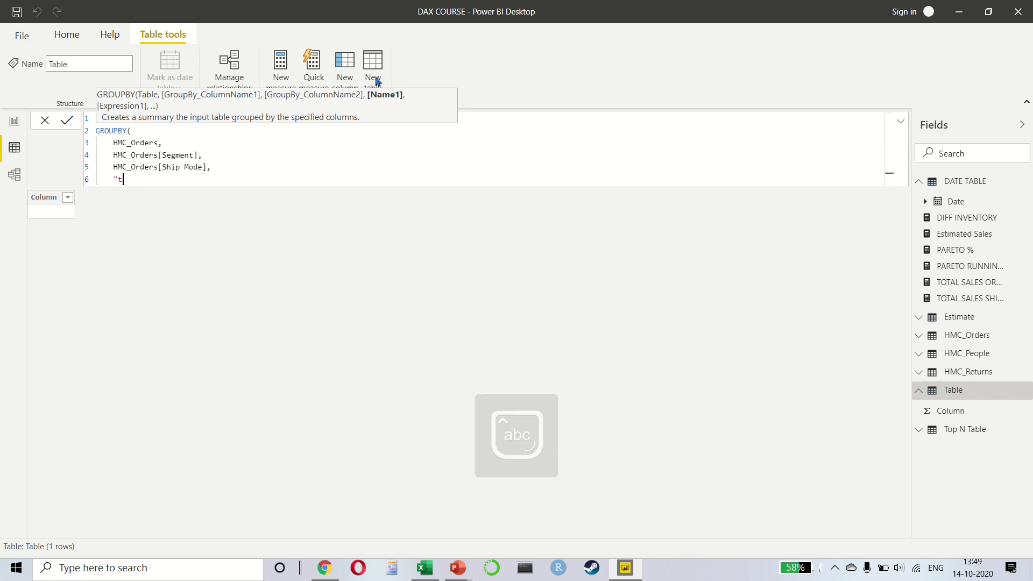
{"action": "type", "text": "TO"}
{"action": "key", "text": "BackSpace"}
{"action": "key", "text": "BackSpace"}
{"action": "type", "text": "TO"}
{"action": "key", "text": "BackSpace"}
{"action": "key", "text": "BackSpace"}
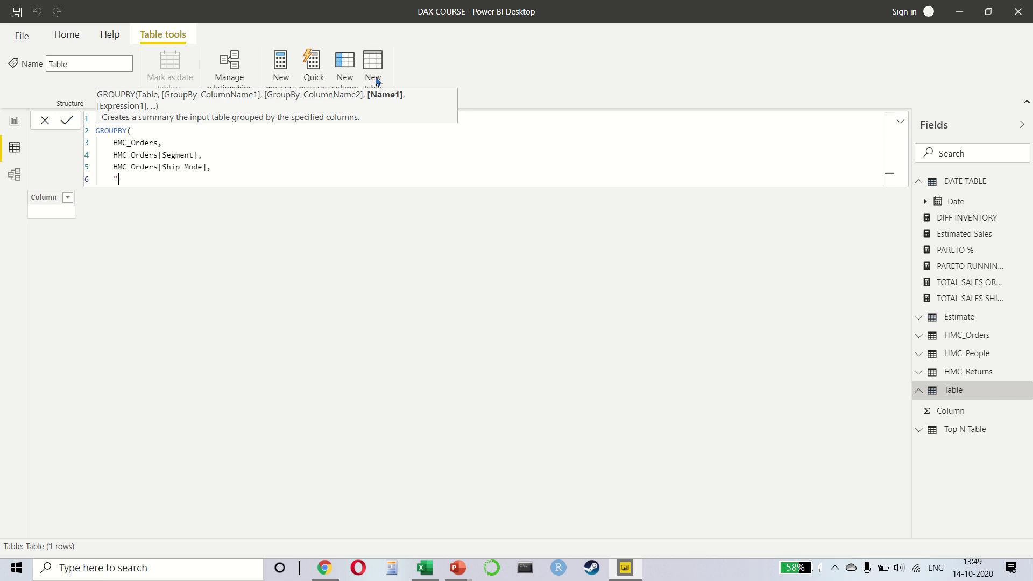
{"action": "type", "text": "TOTAL SALES\","}
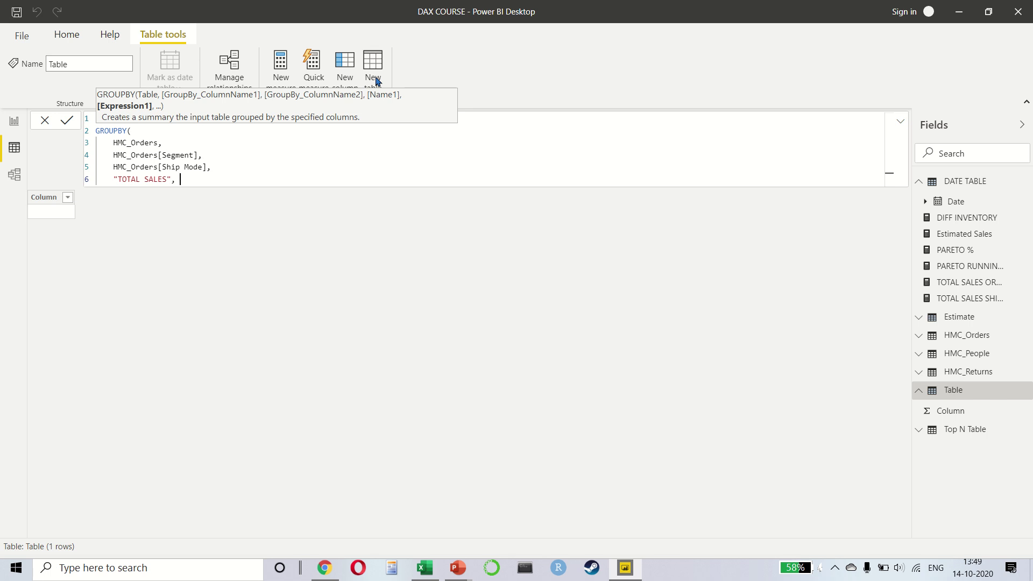
{"action": "type", "text": " SUMX("}
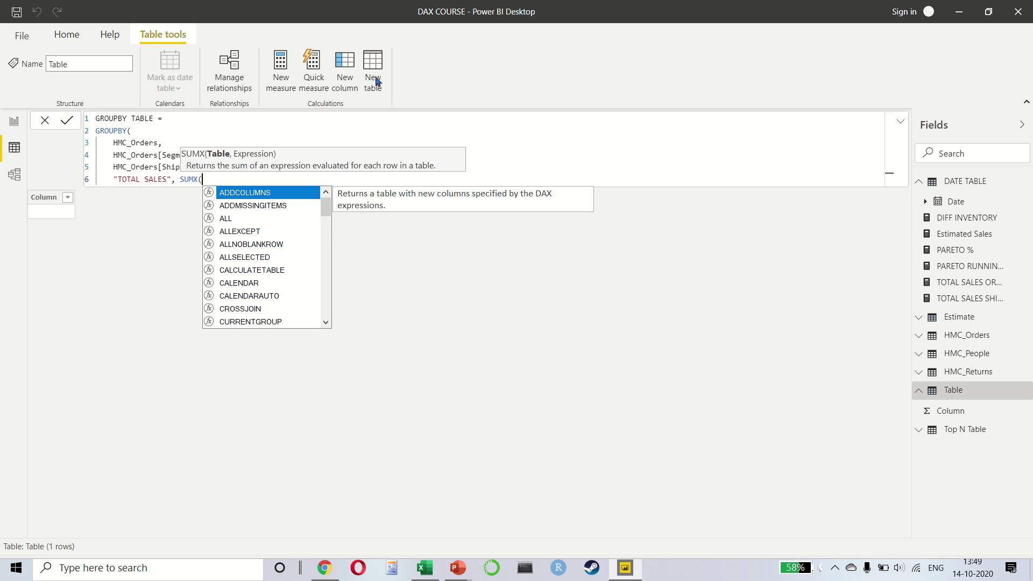
Complete the expression as SUMX(CURRENTGROUP(), HMC_Orders[Sales]) and start a new line
{"action": "type", "text": "CURR"}
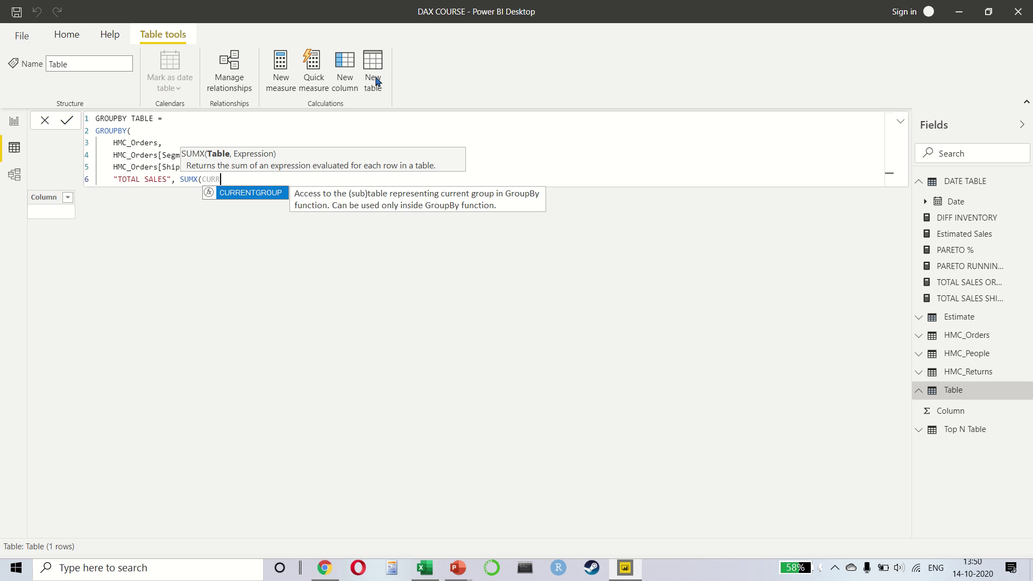
{"action": "key", "text": "Tab"}
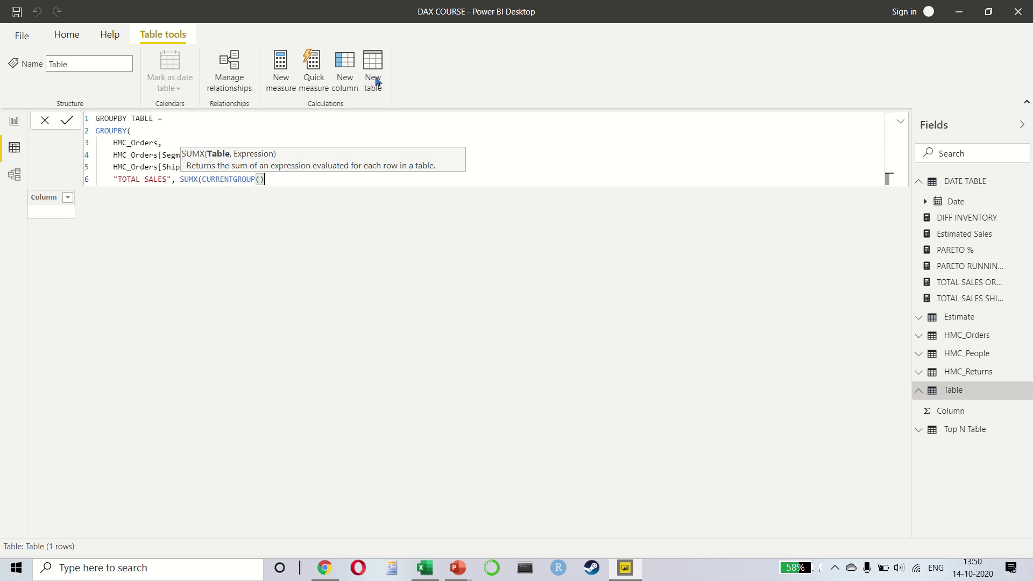
{"action": "type", "text": ", SALE"}
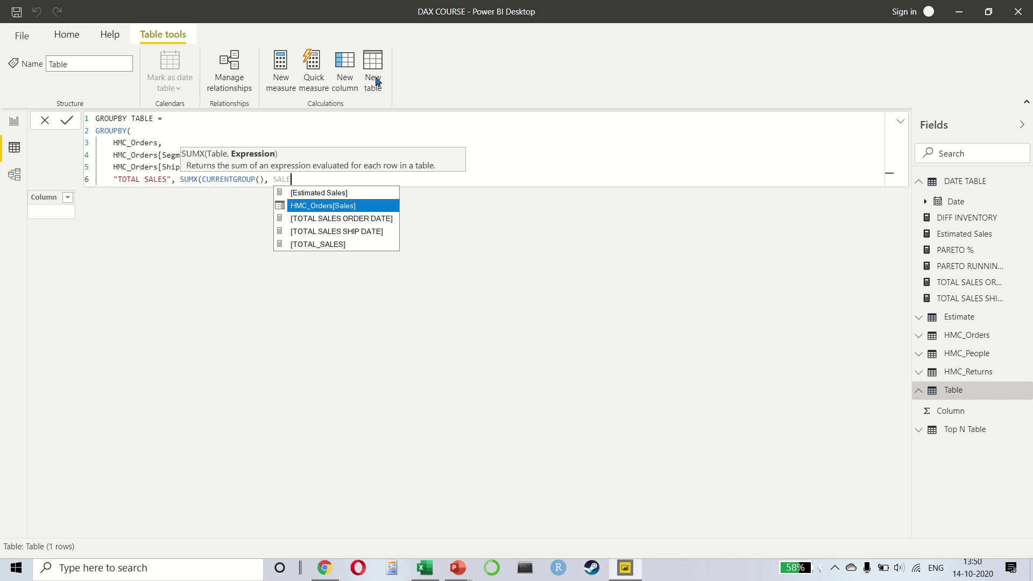
{"action": "key", "text": "Tab"}
{"action": "type", "text": ")"}
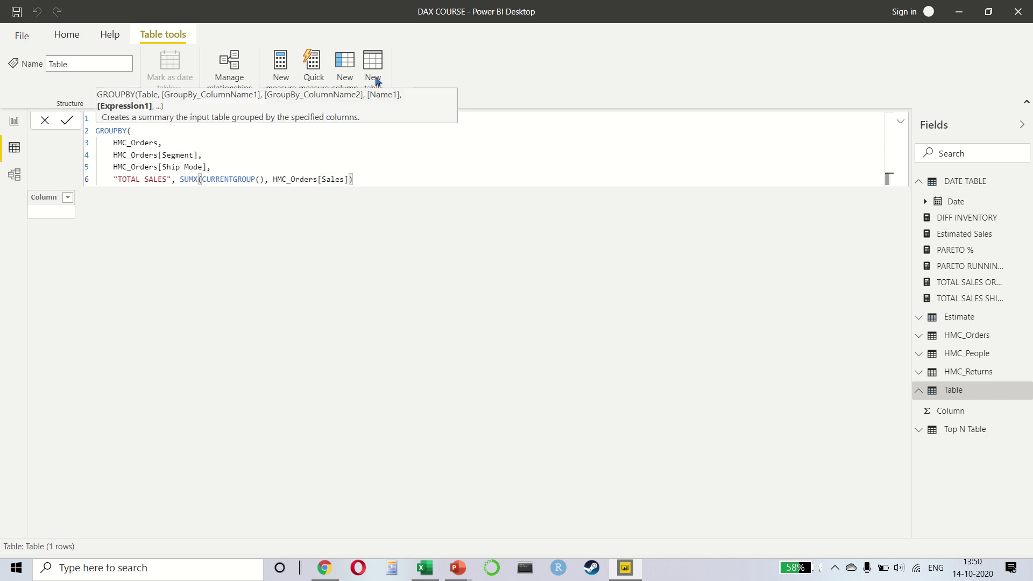
{"action": "key", "text": "shift+Return"}
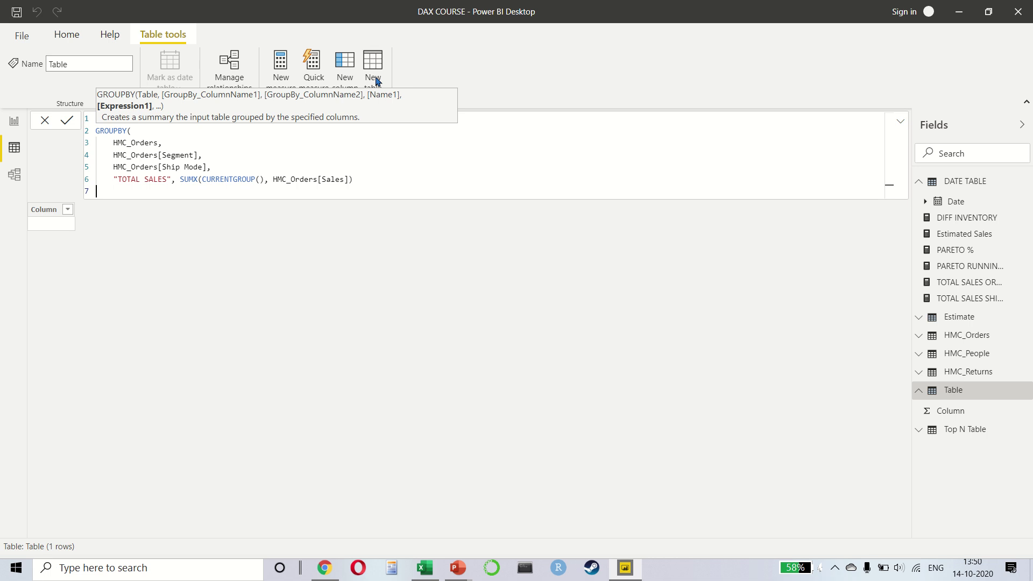
Close the GROUPBY formula, review its Segment, TOTAL SALES and SUMX arguments, and commit the table
{"action": "type", "text": ")"}
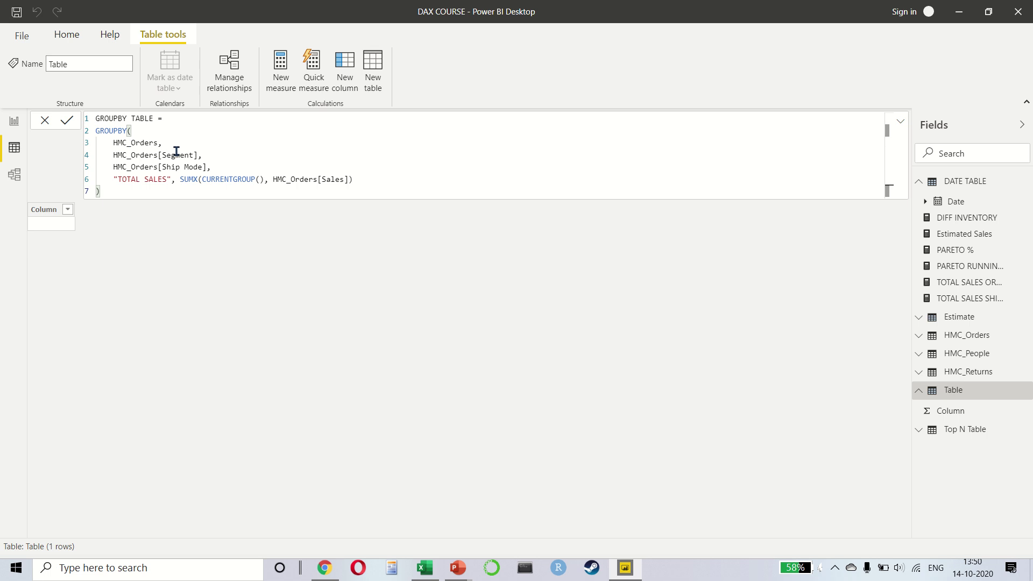
{"action": "left_click_drag", "start_coordinate": [174, 156], "coordinate": [114, 144]}
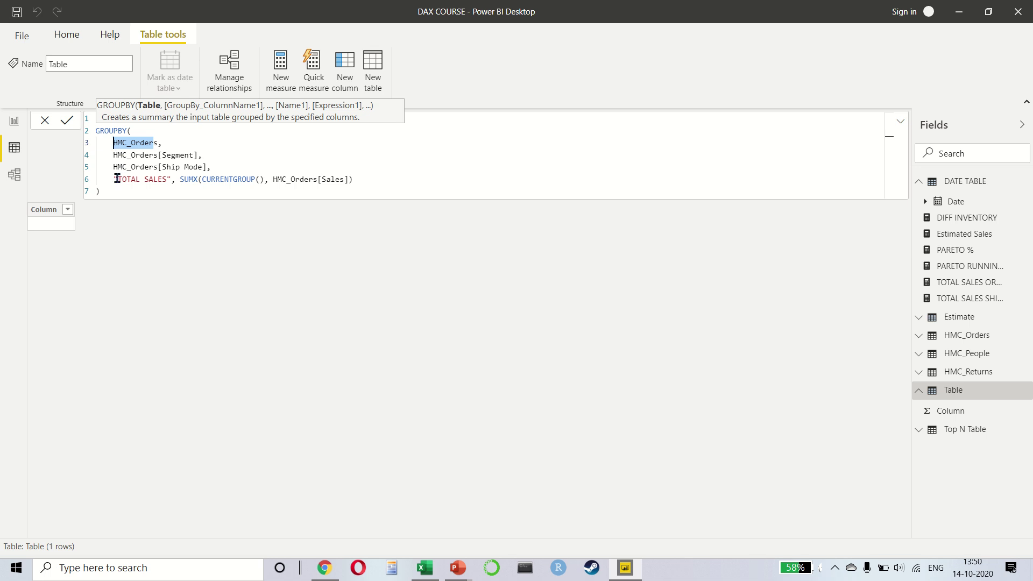
{"action": "left_click_drag", "start_coordinate": [117, 180], "coordinate": [172, 179]}
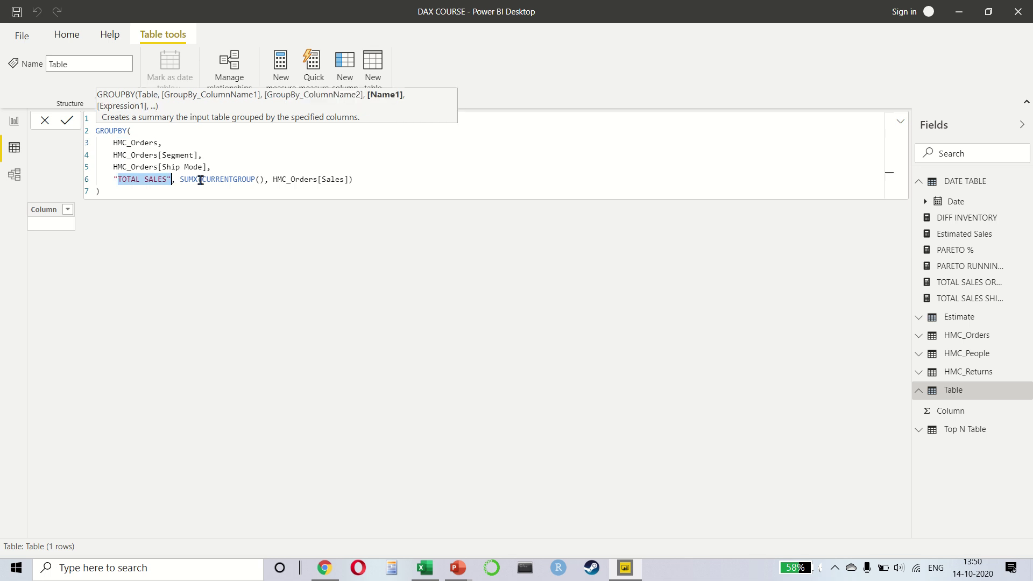
{"action": "left_click_drag", "start_coordinate": [184, 180], "coordinate": [280, 180]}
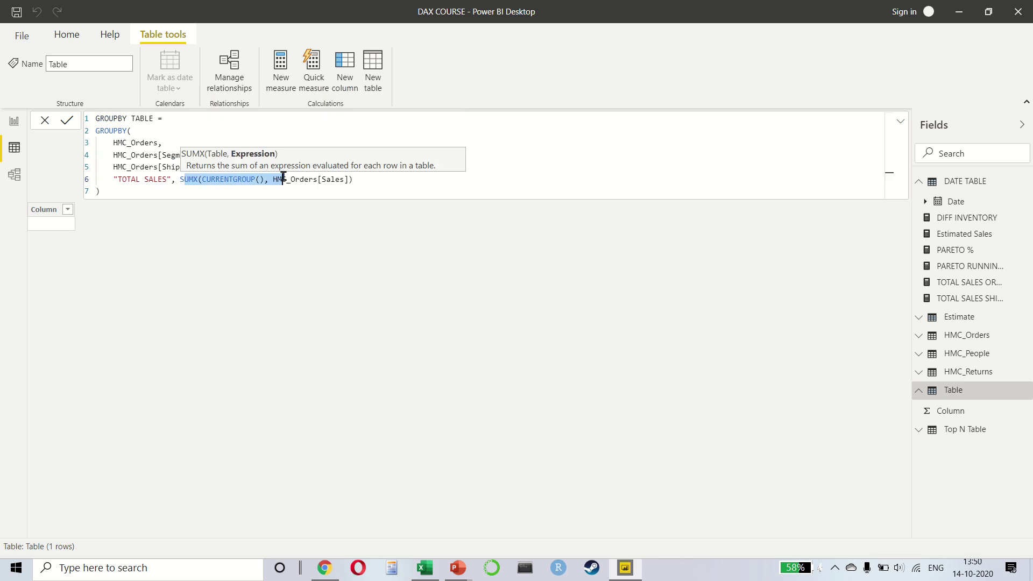
{"action": "left_click_drag", "start_coordinate": [281, 181], "coordinate": [352, 180]}
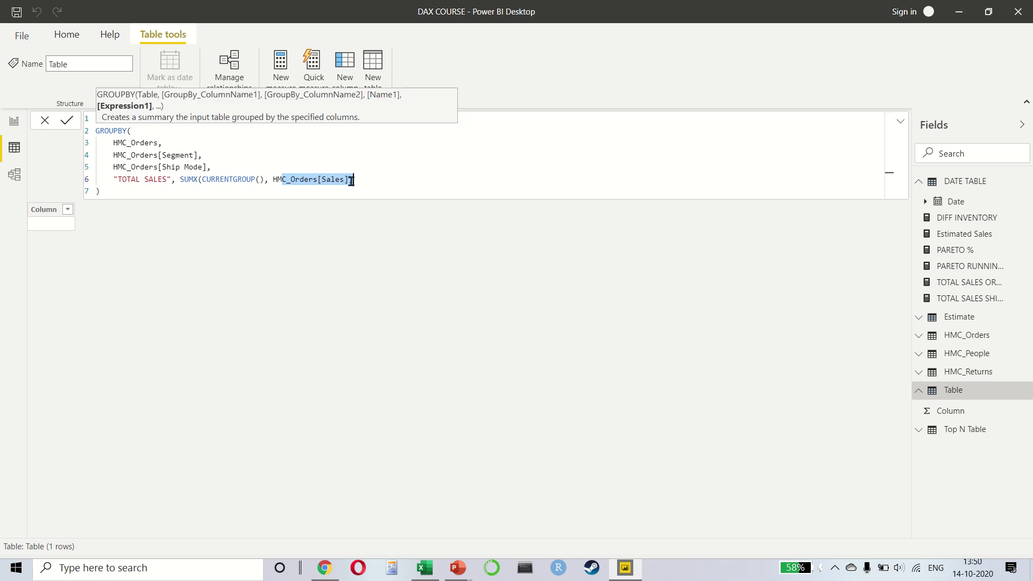
{"action": "left_click", "coordinate": [297, 192]}
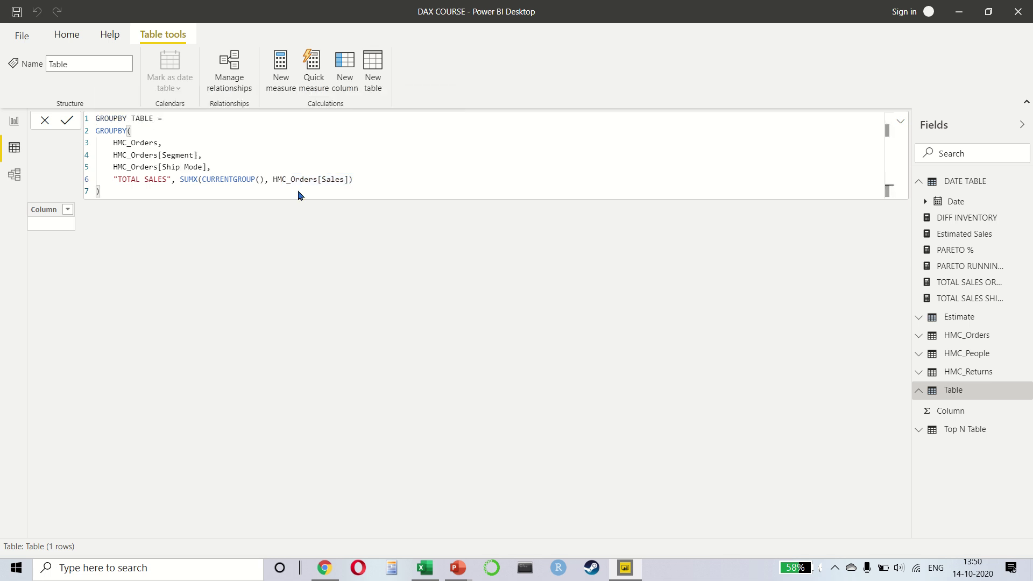
{"action": "key", "text": "Return"}
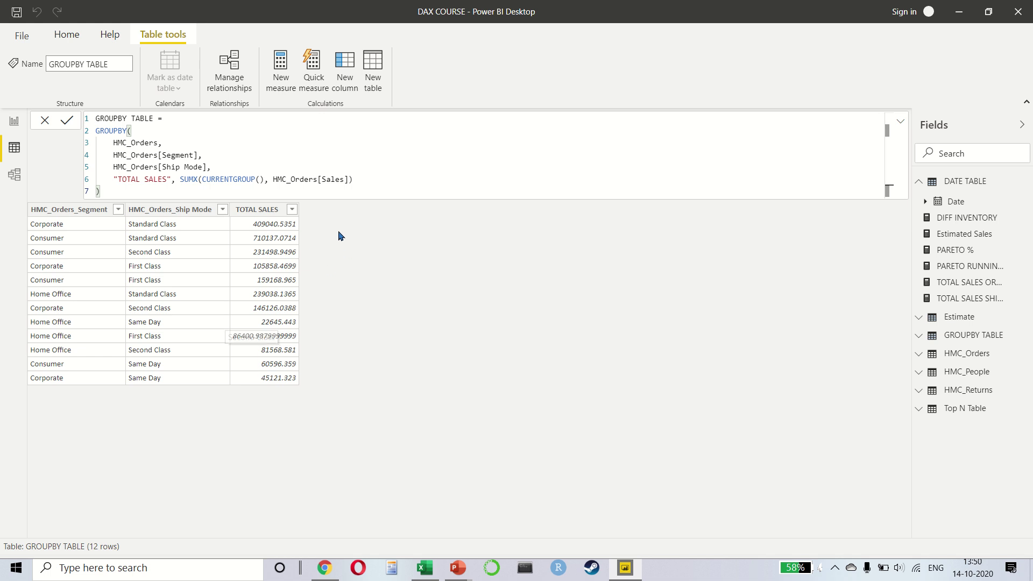
{"action": "left_click", "coordinate": [356, 180]}
{"action": "key", "text": "BackSpace"}
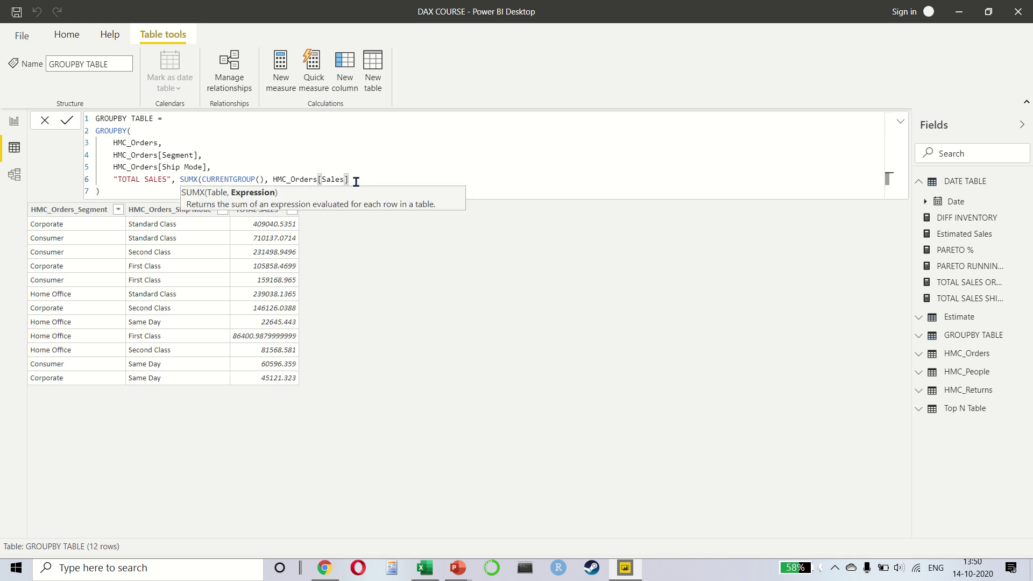
{"action": "key", "text": "shift+Home"}
{"action": "key", "text": "ctrl+c"}
{"action": "left_click", "coordinate": [356, 182]}
{"action": "type", "text": ",\""}
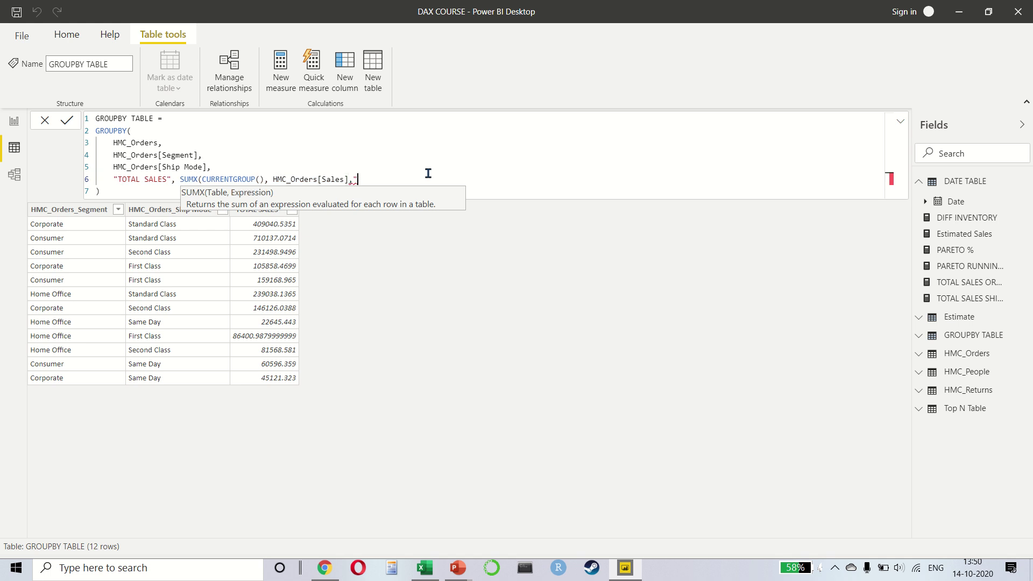
{"action": "key", "text": "BackSpace"}
{"action": "key", "text": "shift+Return"}
{"action": "key", "text": "ctrl+v"}
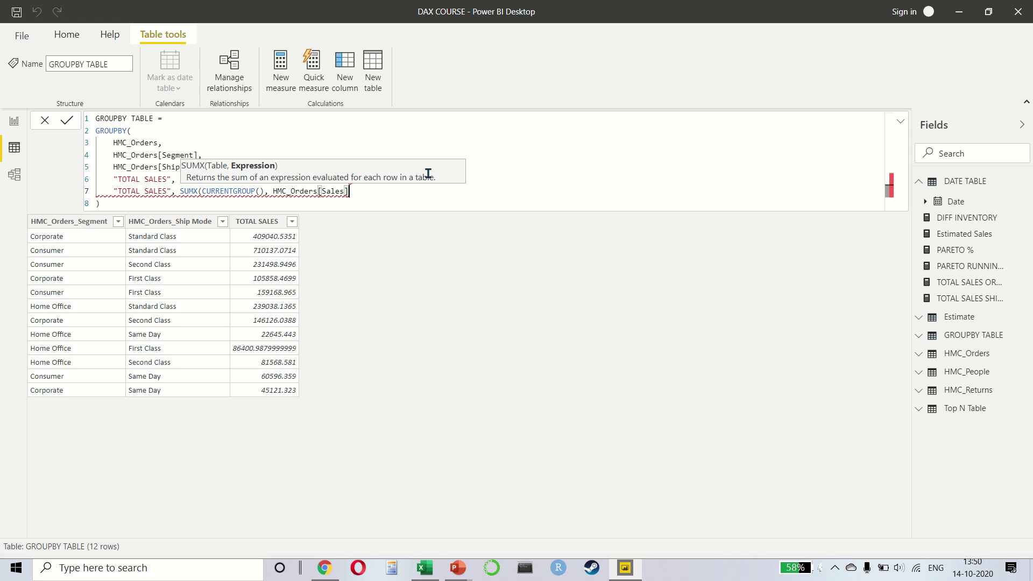
{"action": "left_click", "coordinate": [429, 173]}
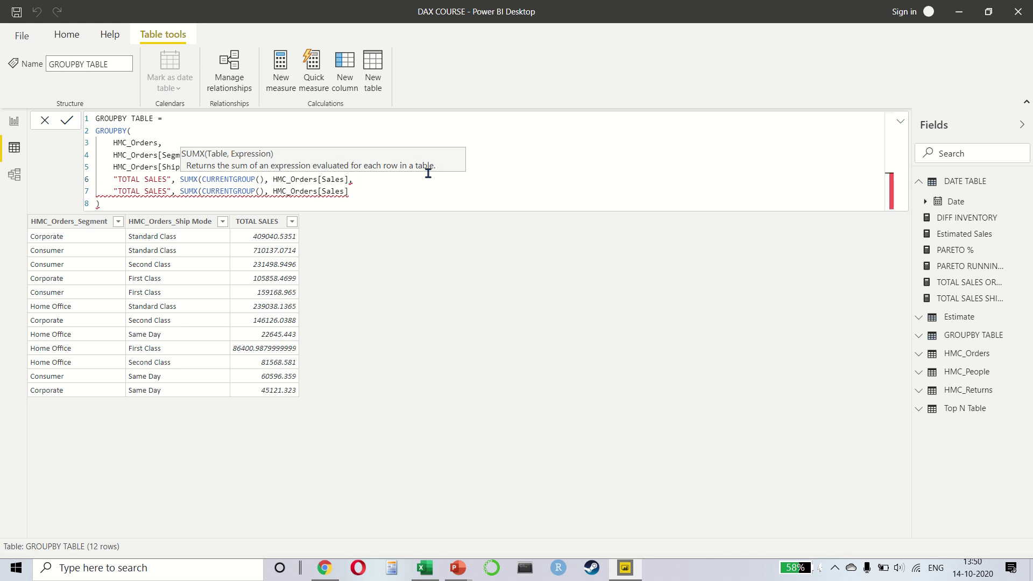
{"action": "key", "text": "Down"}
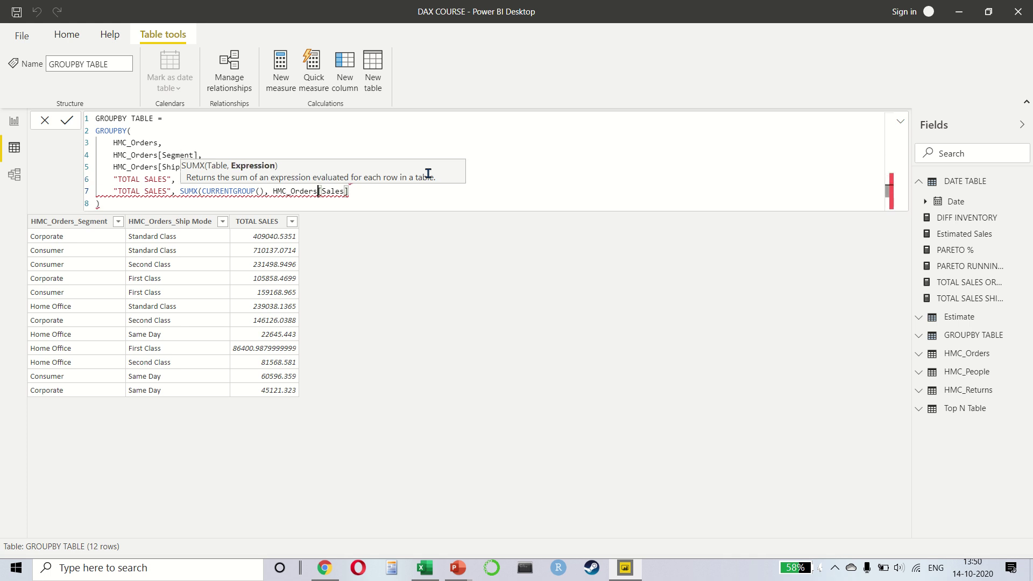
{"action": "key", "text": "ctrl+Left"}
{"action": "key", "text": "ctrl+Left"}
{"action": "key", "text": "ctrl+Left"}
{"action": "key", "text": "ctrl+Left"}
{"action": "key", "text": "ctrl+Left"}
{"action": "key", "text": "ctrl+shift+Right"}
{"action": "type", "text": "AVERAGE"}
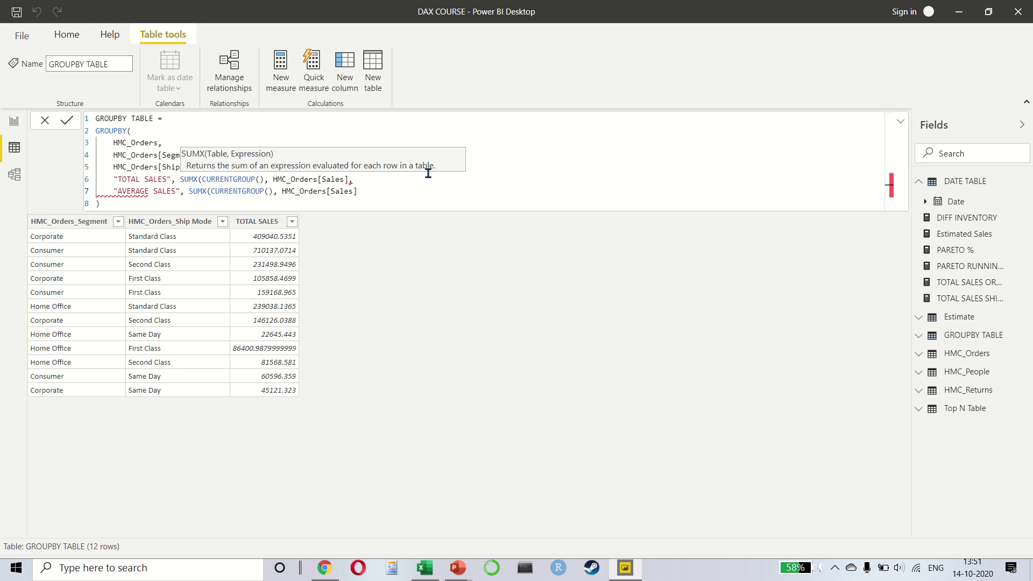
{"action": "key", "text": "ctrl+Right"}
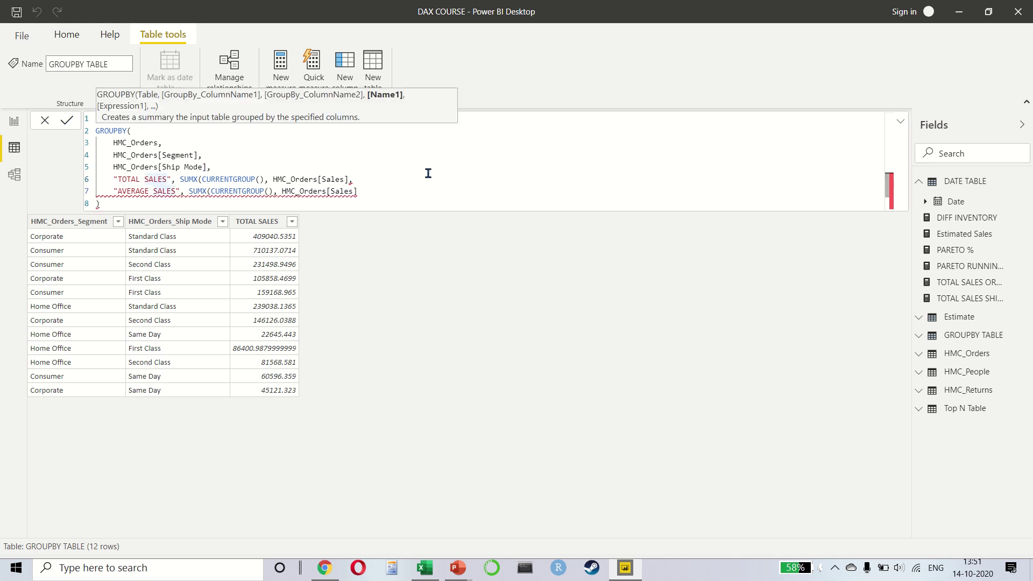
{"action": "key", "text": "Down"}
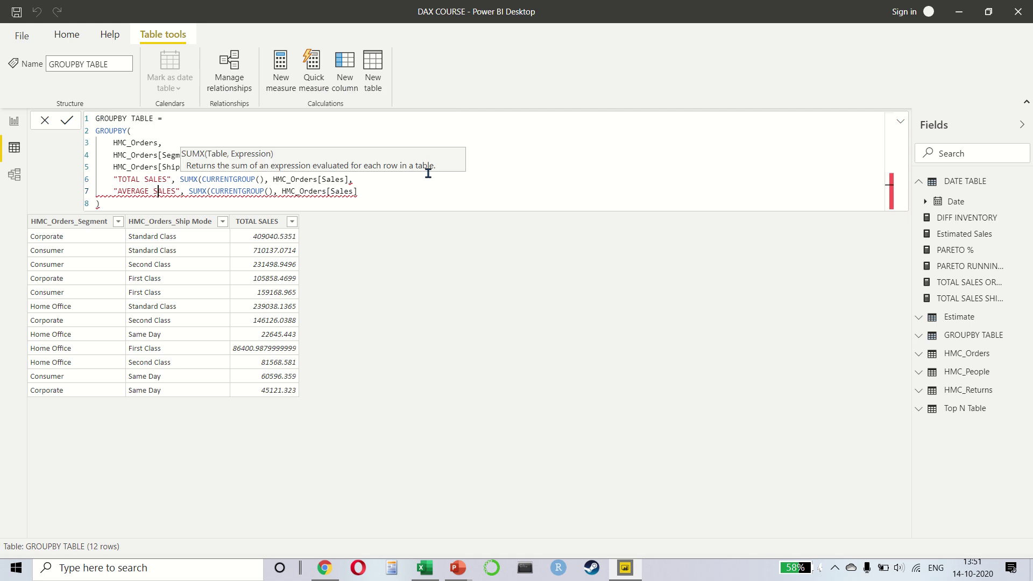
{"action": "key", "text": "ctrl+Left"}
{"action": "key", "text": "End"}
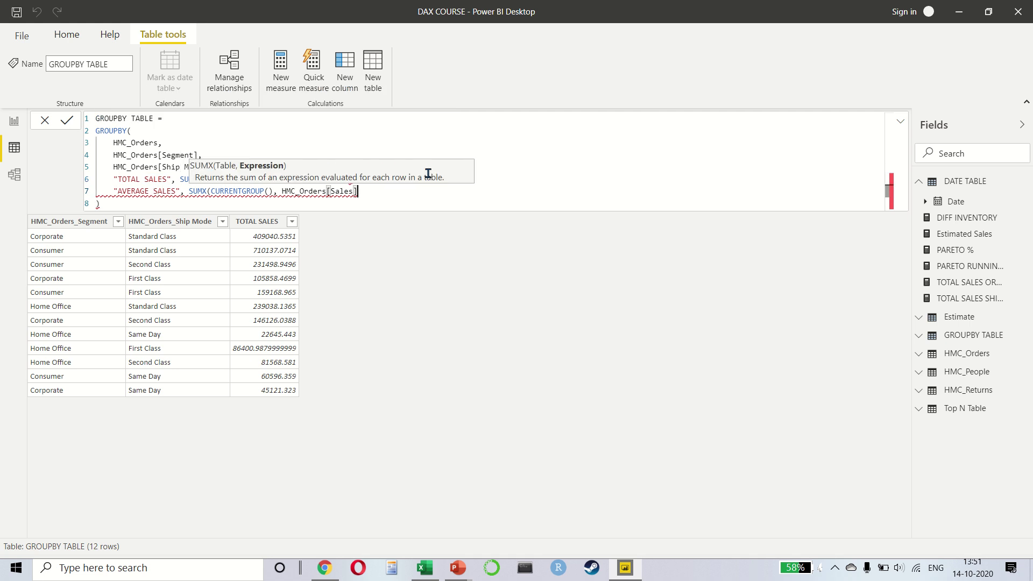
{"action": "key", "text": "shift+Home"}
{"action": "key", "text": "BackSpace"}
{"action": "key", "text": "BackSpace"}
{"action": "key", "text": "BackSpace"}
{"action": "key", "text": "BackSpace"}
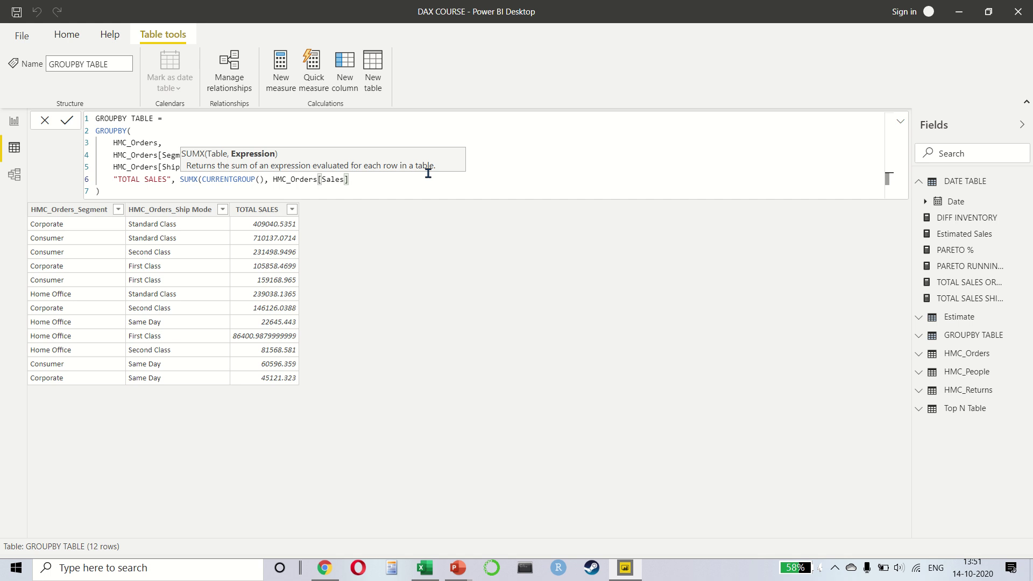
Close the TOTAL SALES expression and begin an "AVERAGE SALES" column with AVERAGEX
{"action": "type", "text": ")"}
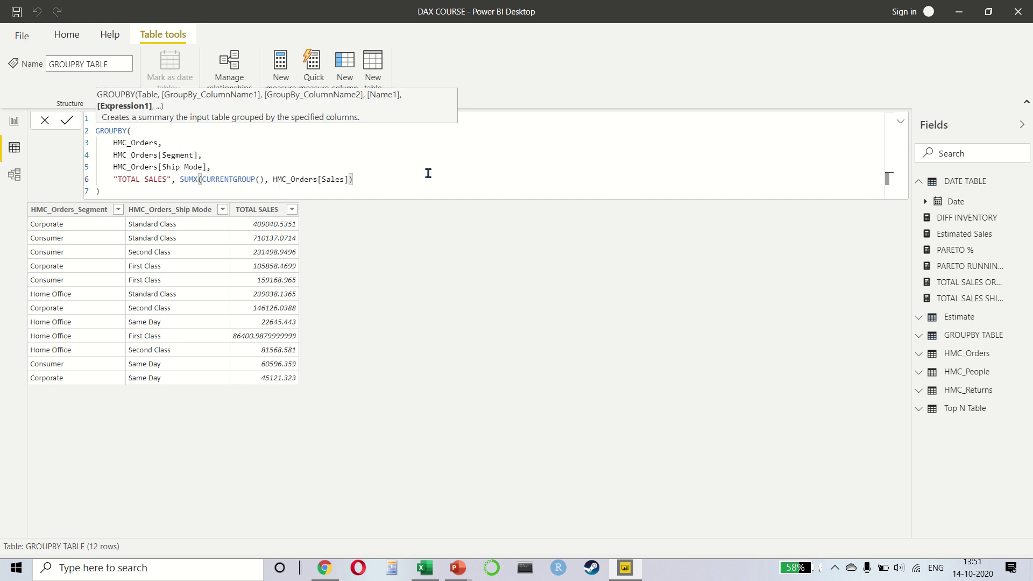
{"action": "type", "text": ","}
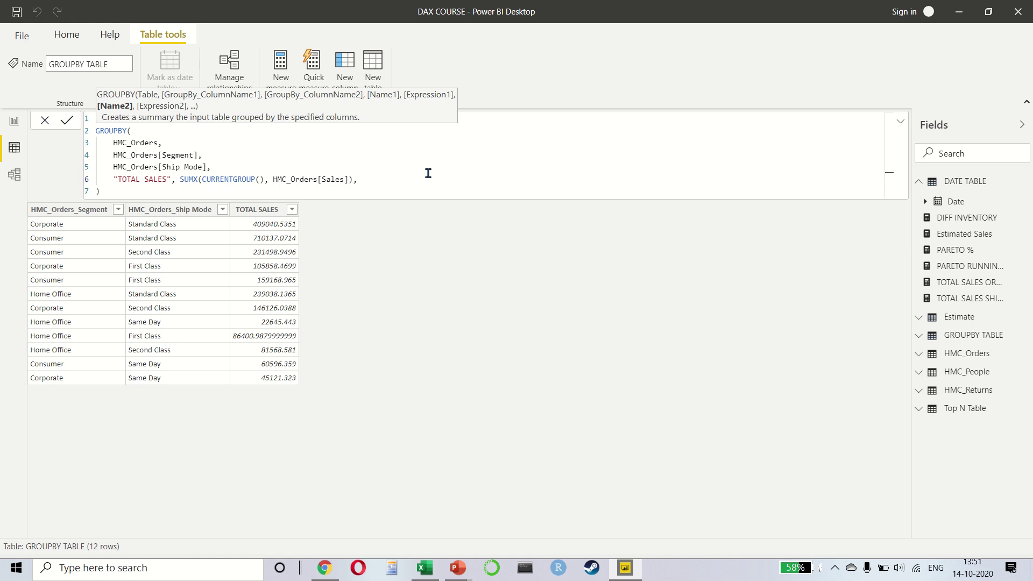
{"action": "key", "text": "BackSpace"}
{"action": "key", "text": "BackSpace"}
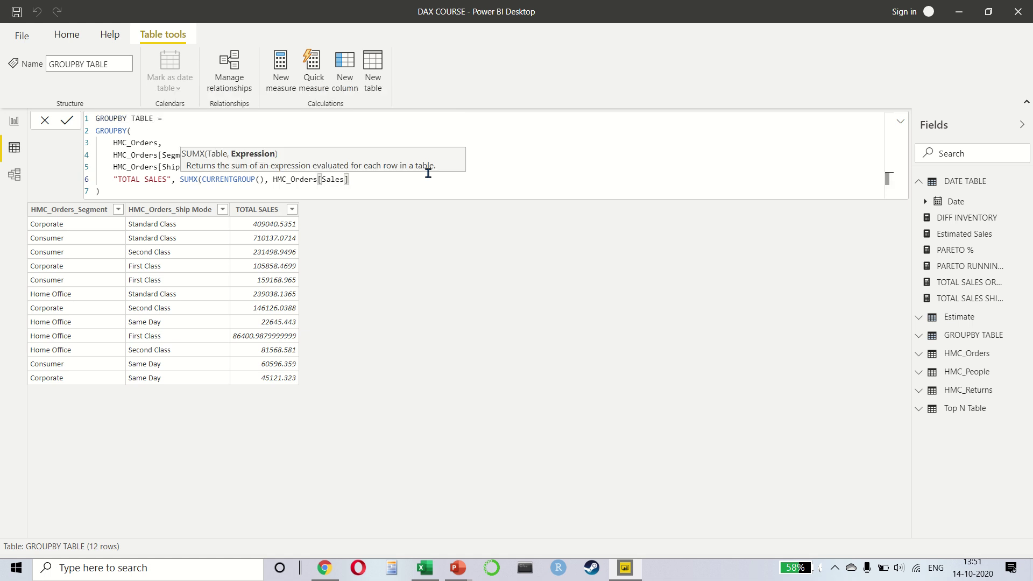
{"action": "type", "text": "),"}
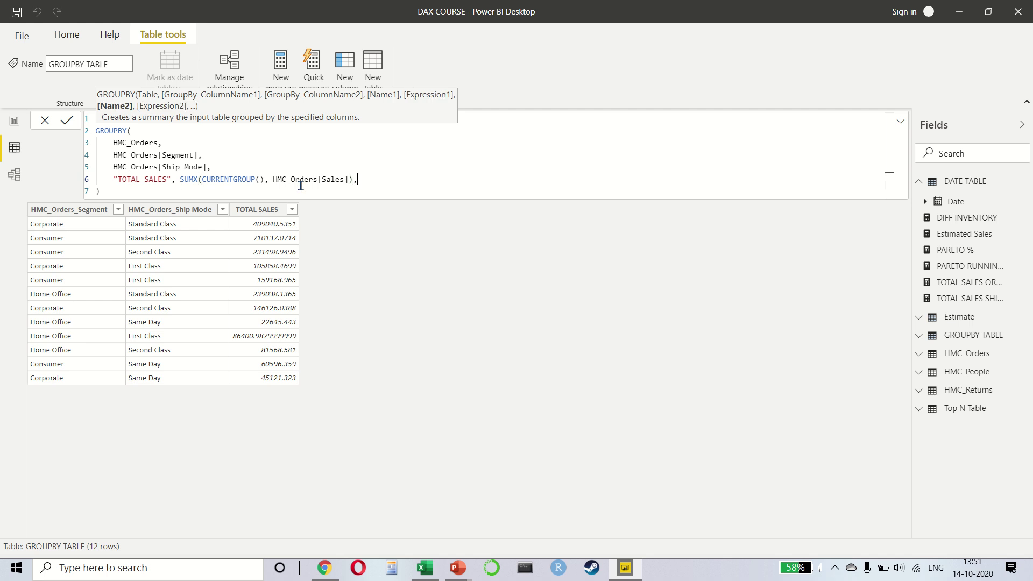
{"action": "key", "text": "shift+Return"}
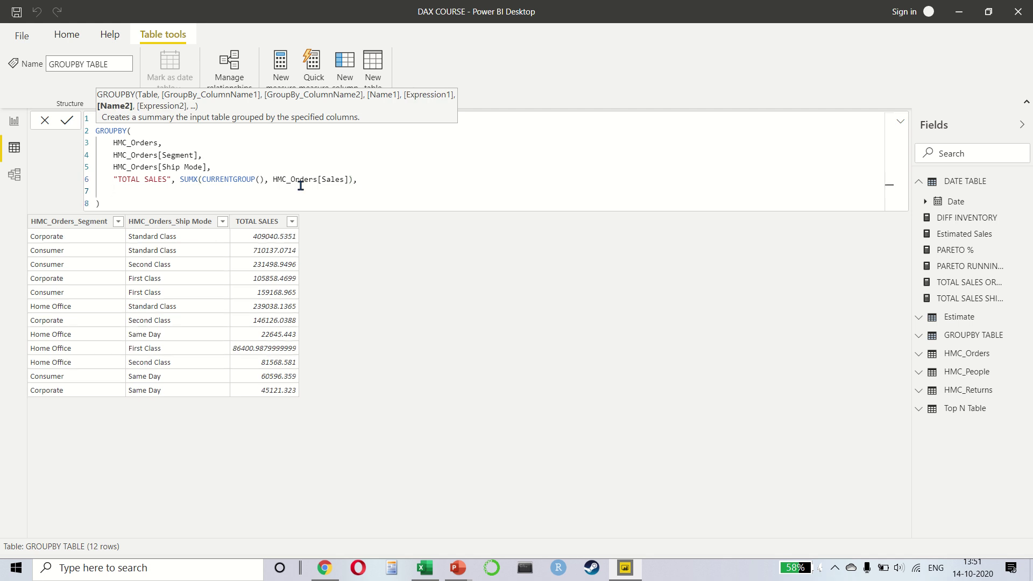
{"action": "type", "text": "\"AVERAGE SALES\","}
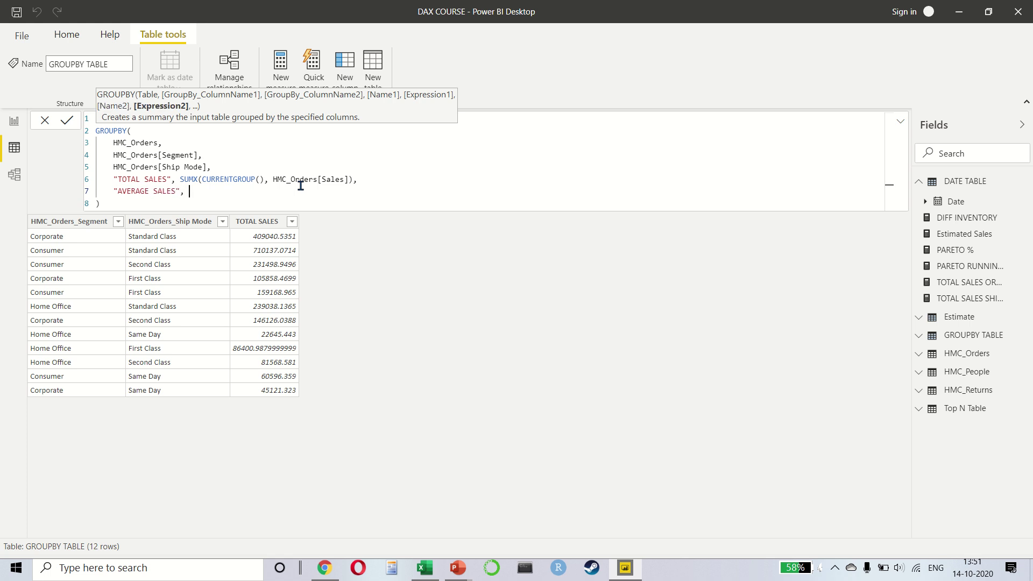
{"action": "type", "text": "av"}
{"action": "key", "text": "Down"}
{"action": "key", "text": "Down"}
{"action": "key", "text": "Tab"}
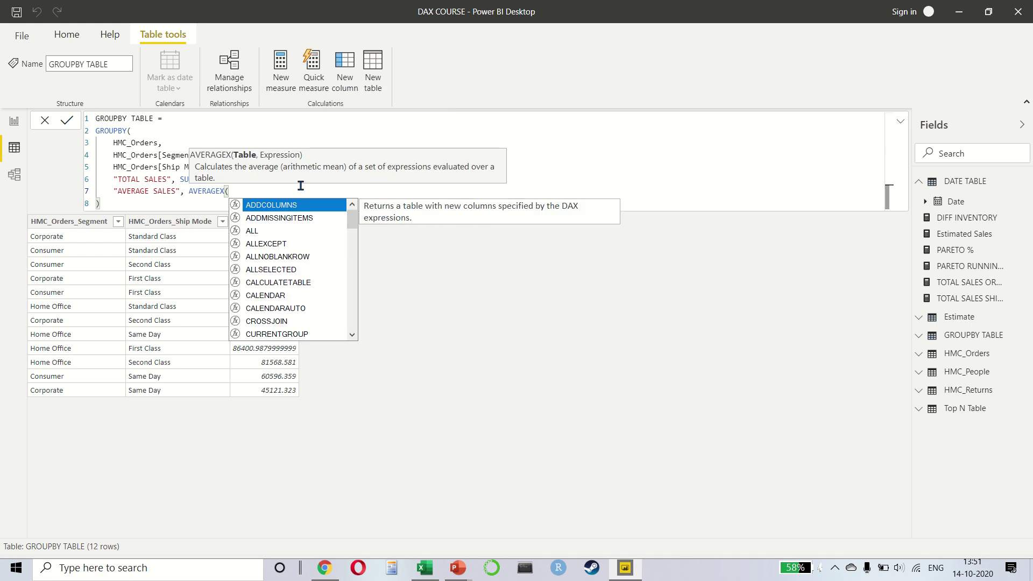
Finish AVERAGEX(CURRENTGROUP(), AVERAGE(HMC_Orders[Sales])), close GROUPBY and commit the updated table
{"action": "type", "text": "cu"}
{"action": "key", "text": "Tab"}
{"action": "type", "text": "),"}
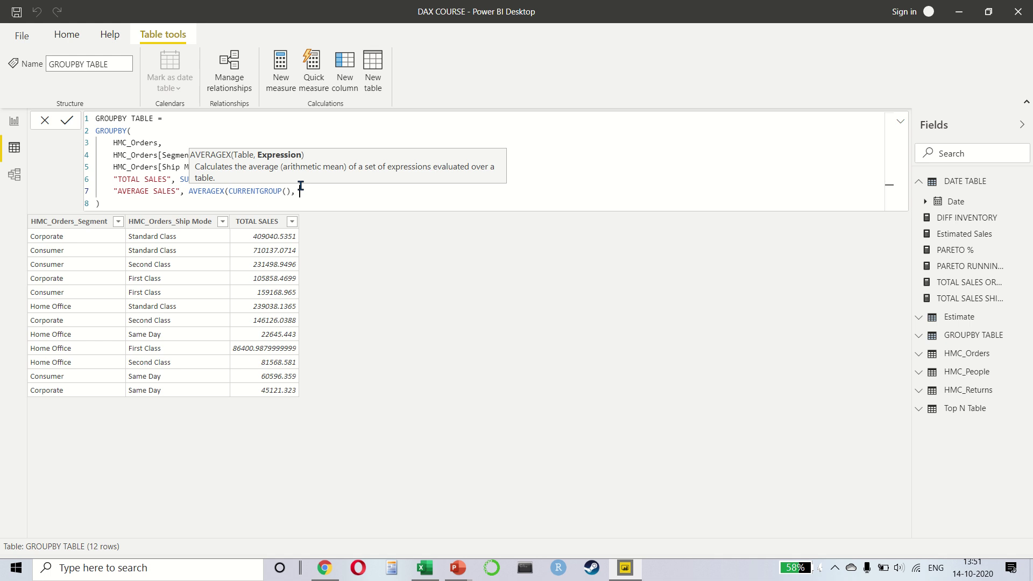
{"action": "type", "text": " av"}
{"action": "key", "text": "Tab"}
{"action": "type", "text": "SALES"}
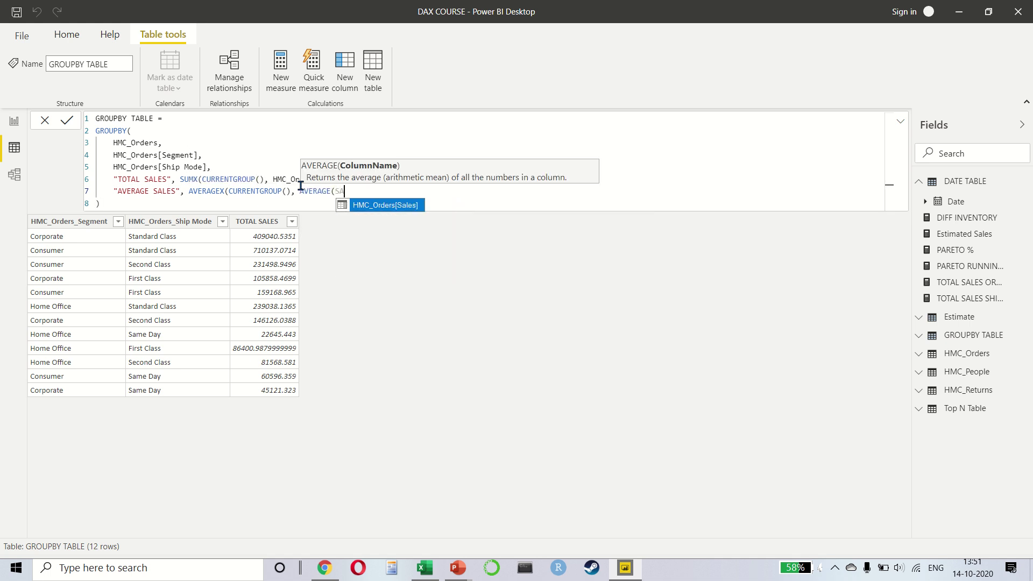
{"action": "key", "text": "Tab"}
{"action": "type", "text": ")"}
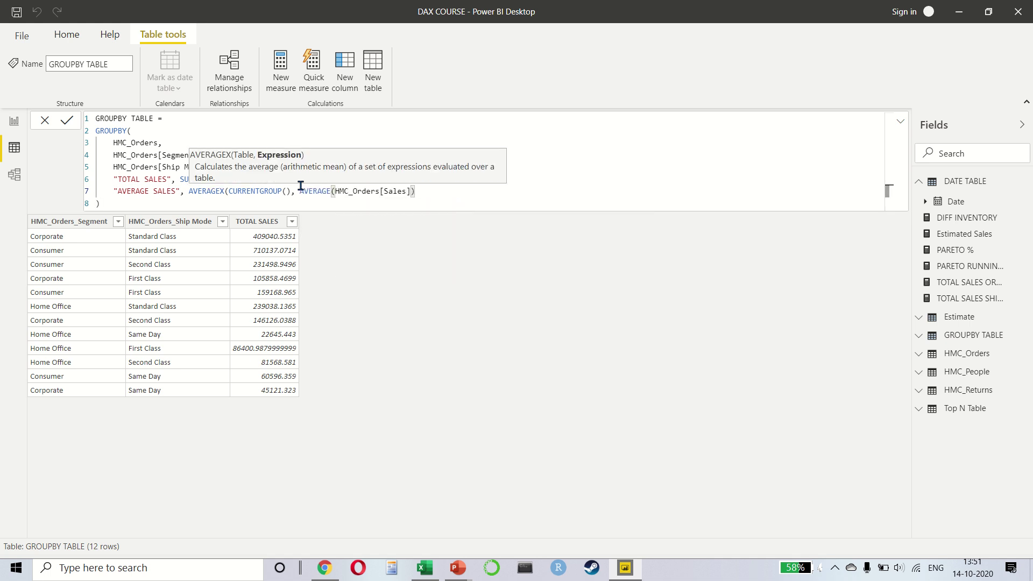
{"action": "left_click", "coordinate": [345, 189]}
{"action": "left_click", "coordinate": [242, 165]}
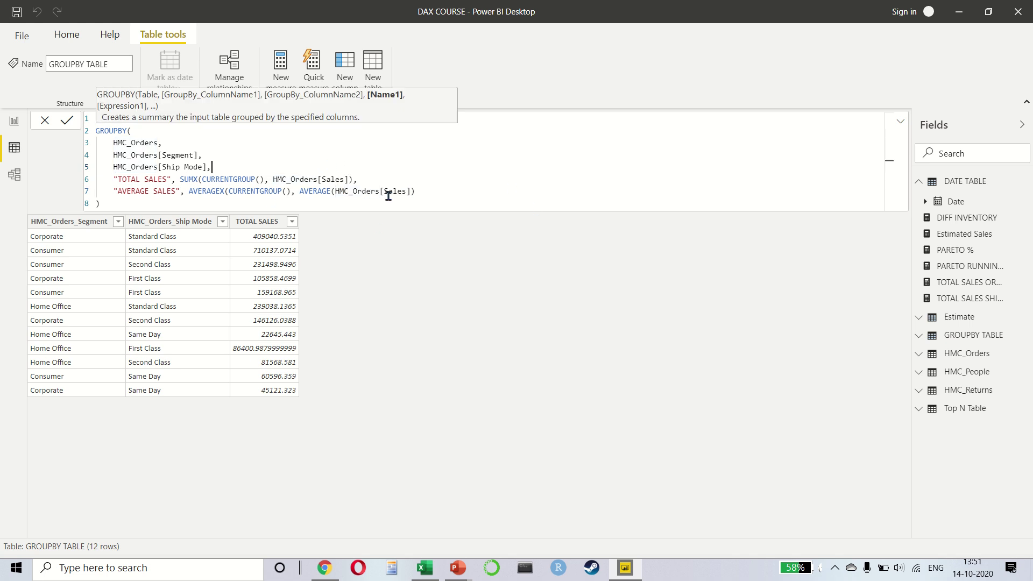
{"action": "left_click", "coordinate": [461, 194]}
{"action": "key", "text": "Down"}
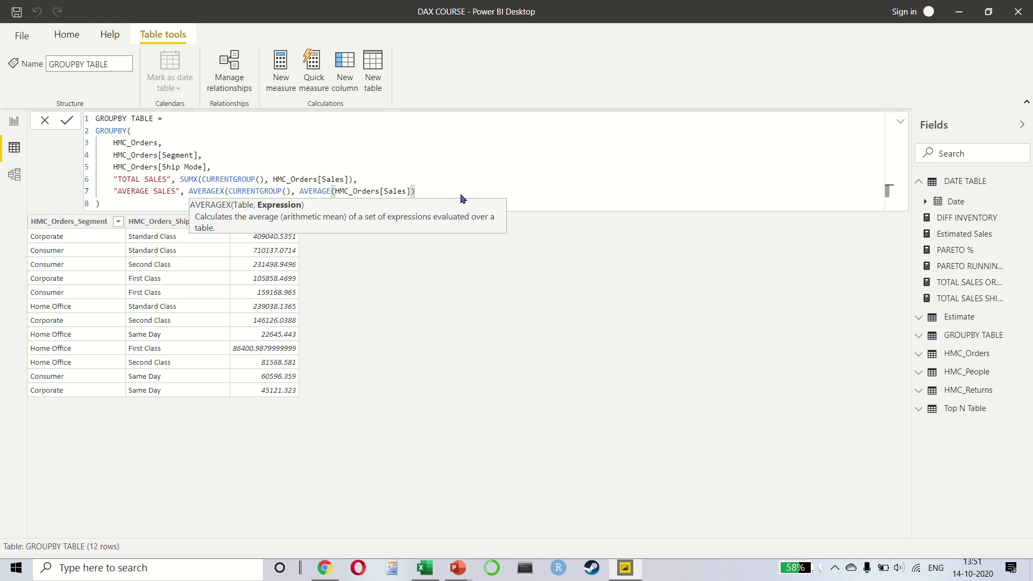
{"action": "type", "text": ")"}
{"action": "key", "text": "Return"}
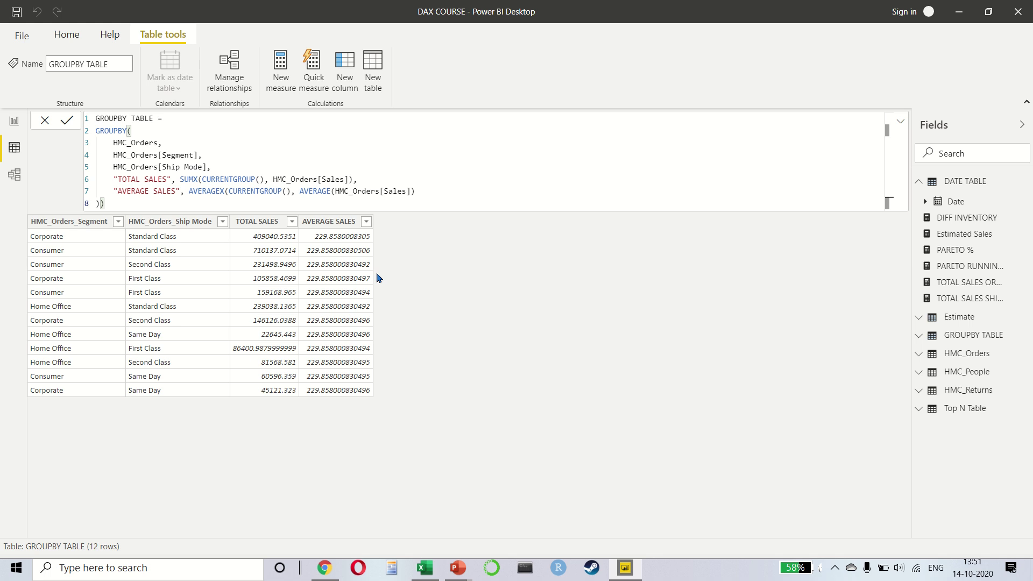
Widen the Fields pane, expand GROUPBY TABLE to show its four fields, and return to Page 10
{"action": "left_click", "coordinate": [180, 167]}
{"action": "double_click", "coordinate": [180, 167]}
{"action": "left_click_drag", "start_coordinate": [911, 330], "coordinate": [889, 334]}
{"action": "left_click", "coordinate": [916, 340]}
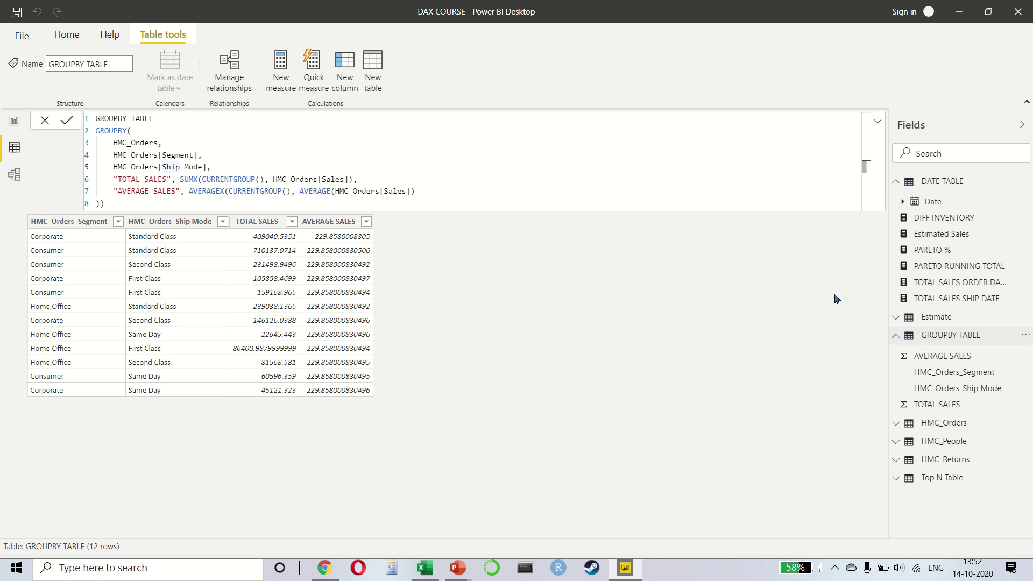
{"action": "left_click", "coordinate": [14, 123]}
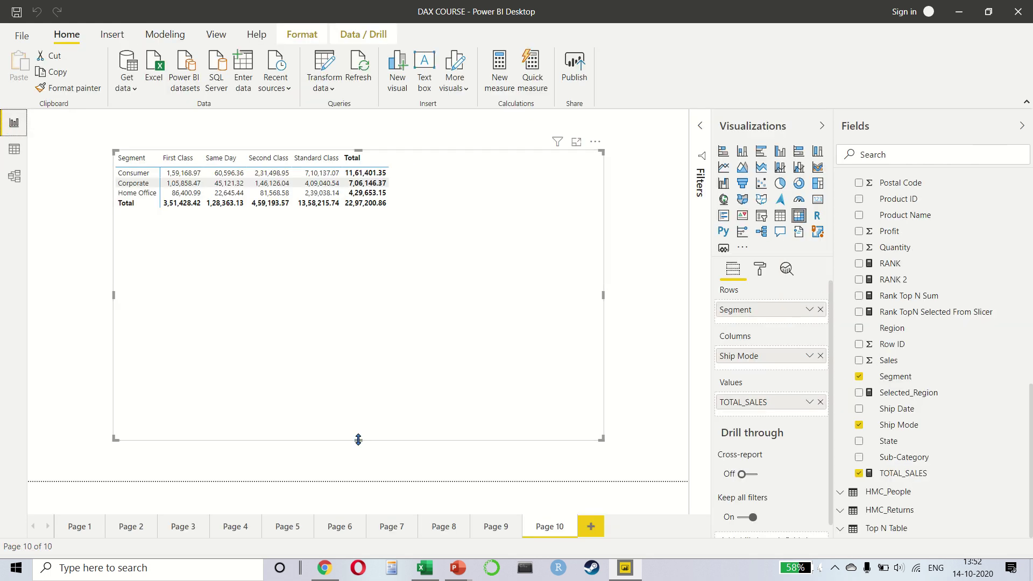
Shrink the existing matrix and paste a duplicate of it below the original
{"action": "left_click_drag", "start_coordinate": [359, 440], "coordinate": [353, 249]}
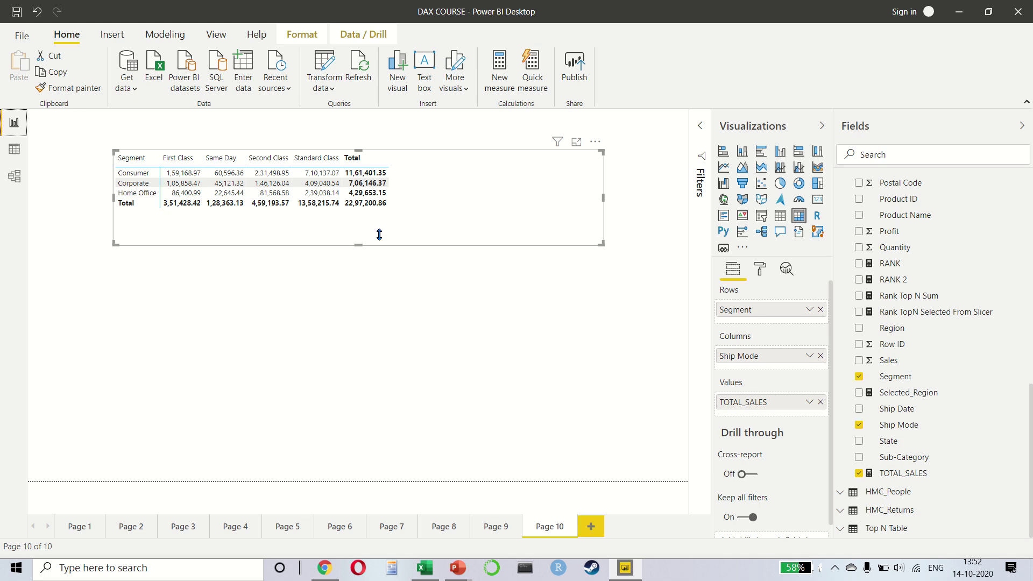
{"action": "key", "text": "ctrl+c"}
{"action": "key", "text": "ctrl+v"}
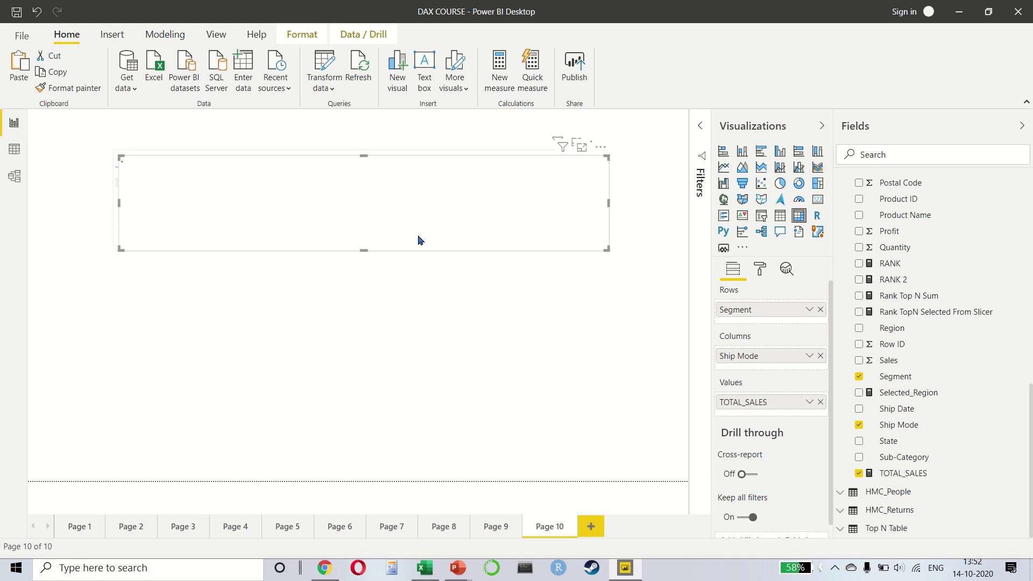
{"action": "left_click_drag", "start_coordinate": [417, 237], "coordinate": [412, 339]}
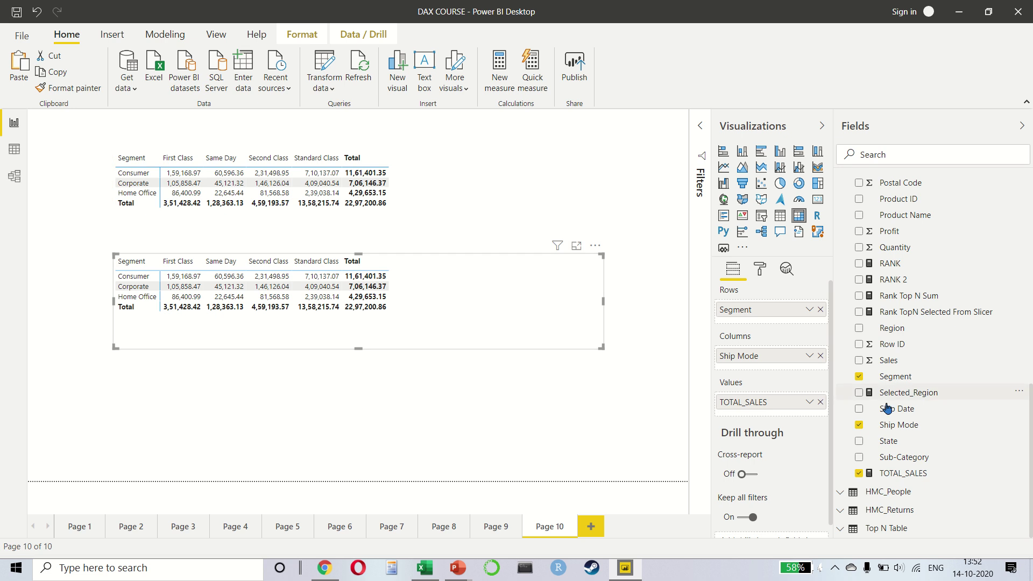
Collapse the HMC_Orders, DATE TABLE and Estimate field lists and clear Ship Mode, Segment and TOTAL_SALES from the copy
{"action": "scroll", "coordinate": [890, 377], "scroll_direction": "up", "scroll_amount": 7}
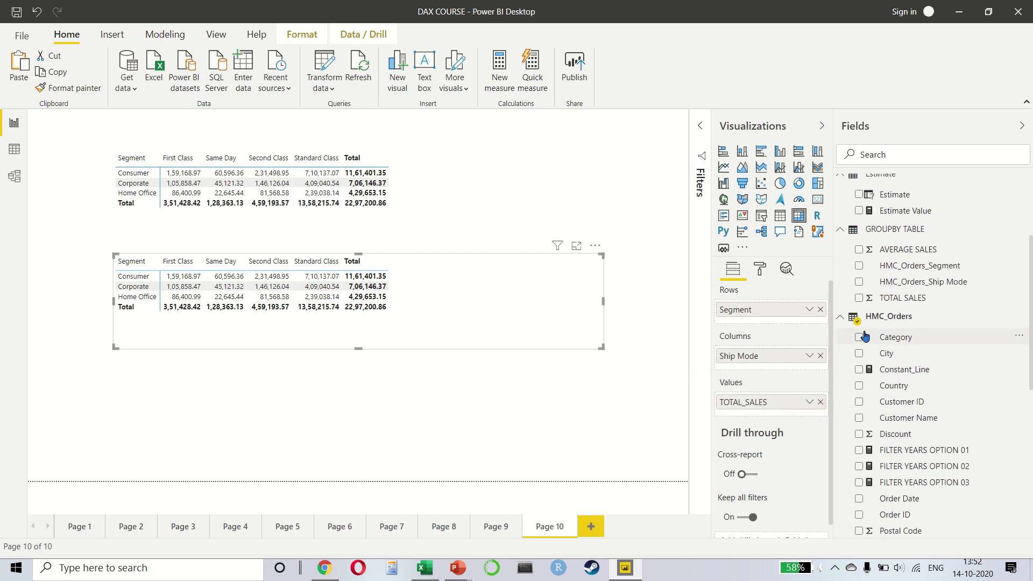
{"action": "left_click", "coordinate": [843, 322]}
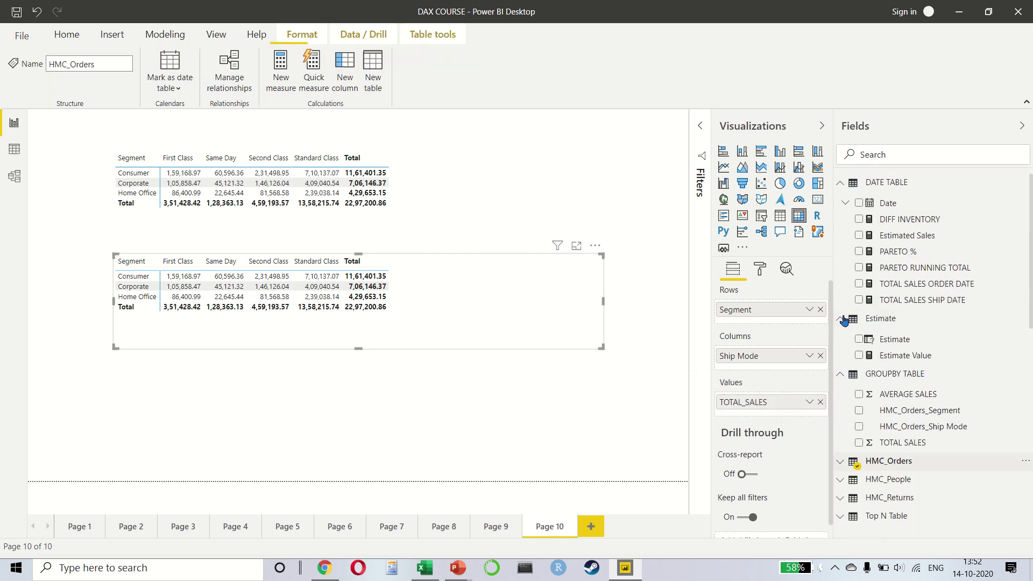
{"action": "left_click", "coordinate": [839, 183]}
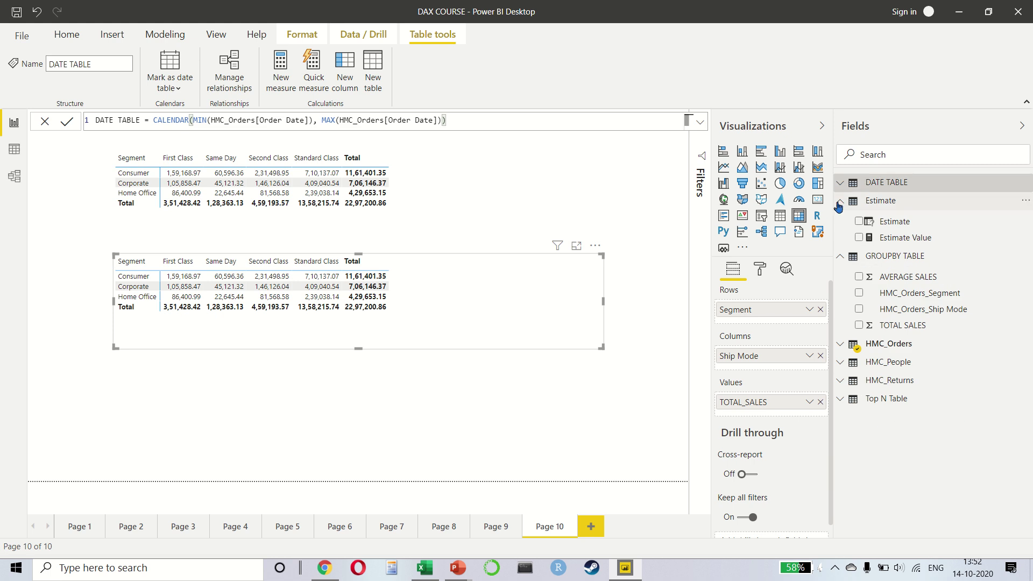
{"action": "left_click", "coordinate": [839, 203]}
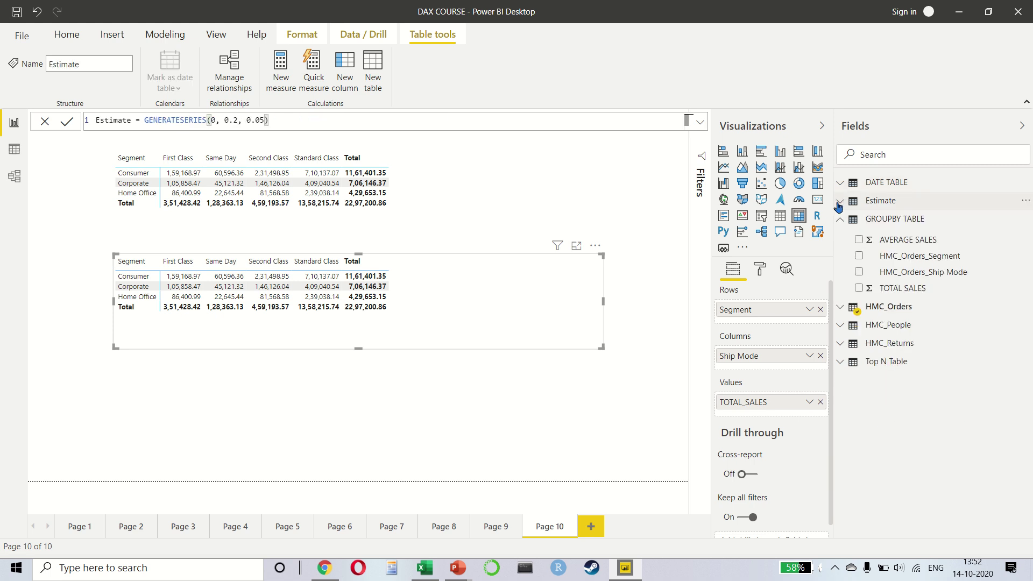
{"action": "left_click", "coordinate": [820, 355]}
{"action": "left_click", "coordinate": [820, 310]}
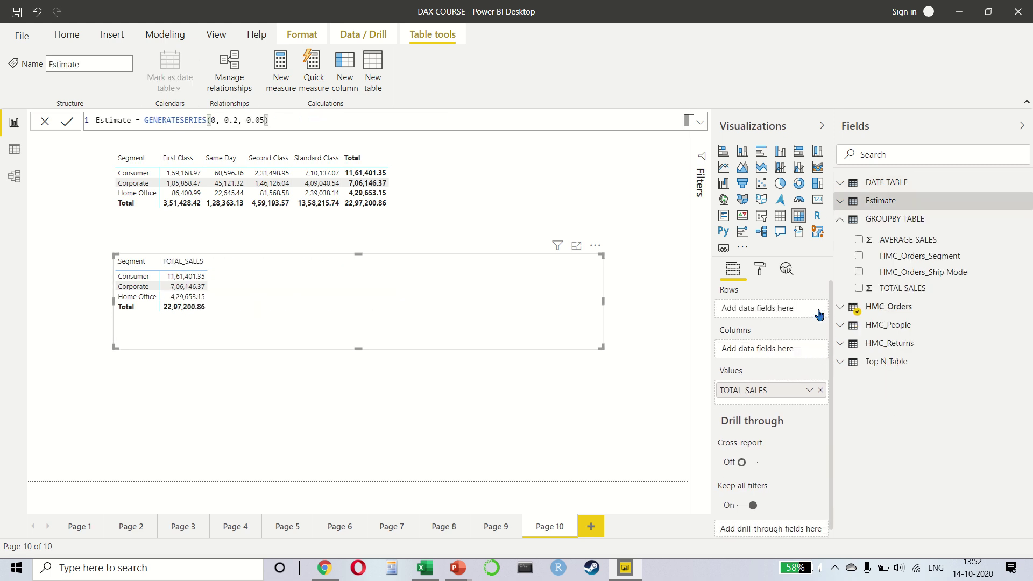
{"action": "left_click", "coordinate": [820, 389]}
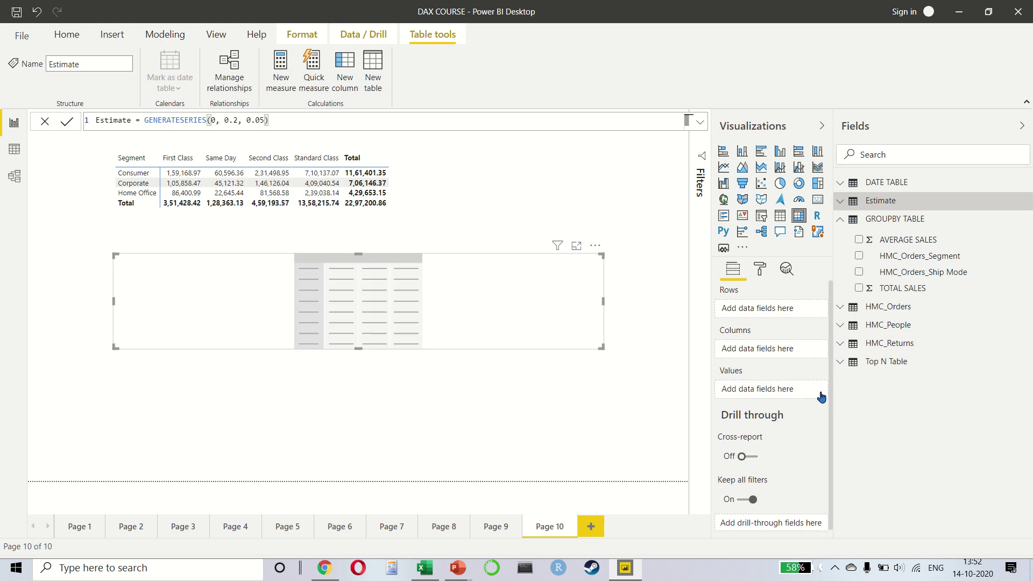
Fill the copy with GROUPBY TABLE's TOTAL SALES, Segment rows and Ship Mode columns, then view its data
{"action": "left_click", "coordinate": [859, 289]}
{"action": "left_click", "coordinate": [859, 272]}
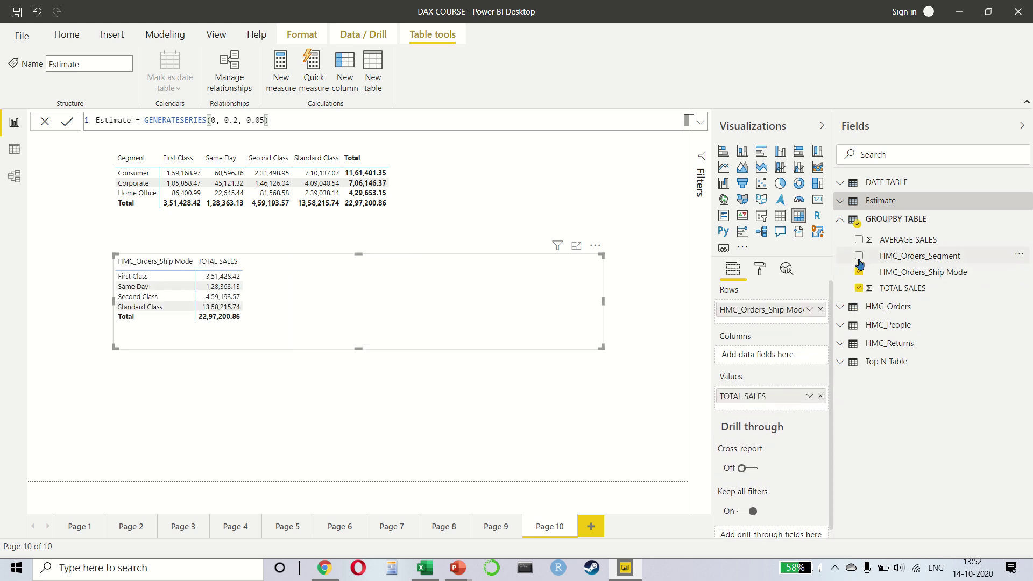
{"action": "left_click", "coordinate": [860, 256]}
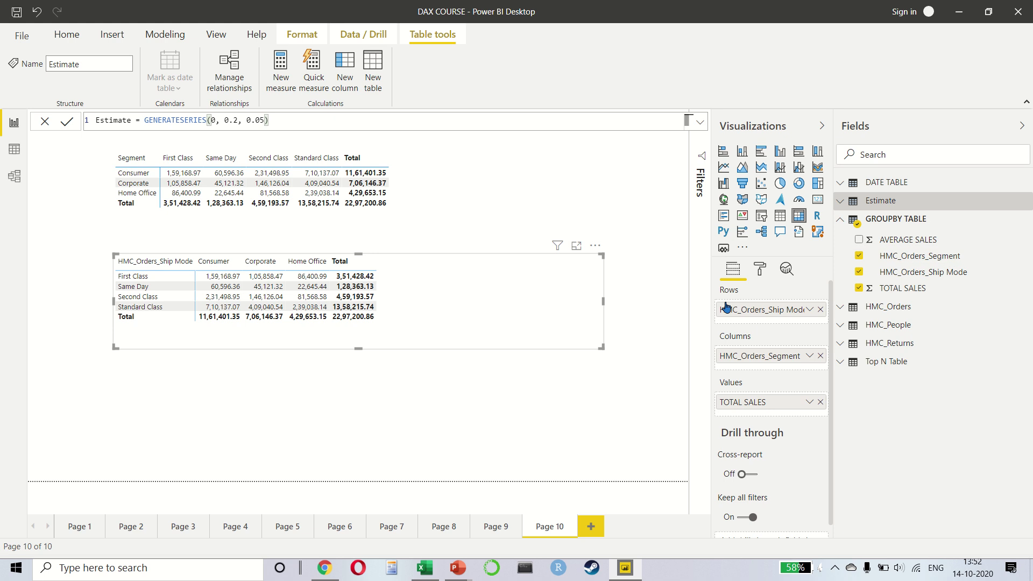
{"action": "left_click_drag", "start_coordinate": [726, 308], "coordinate": [763, 313]}
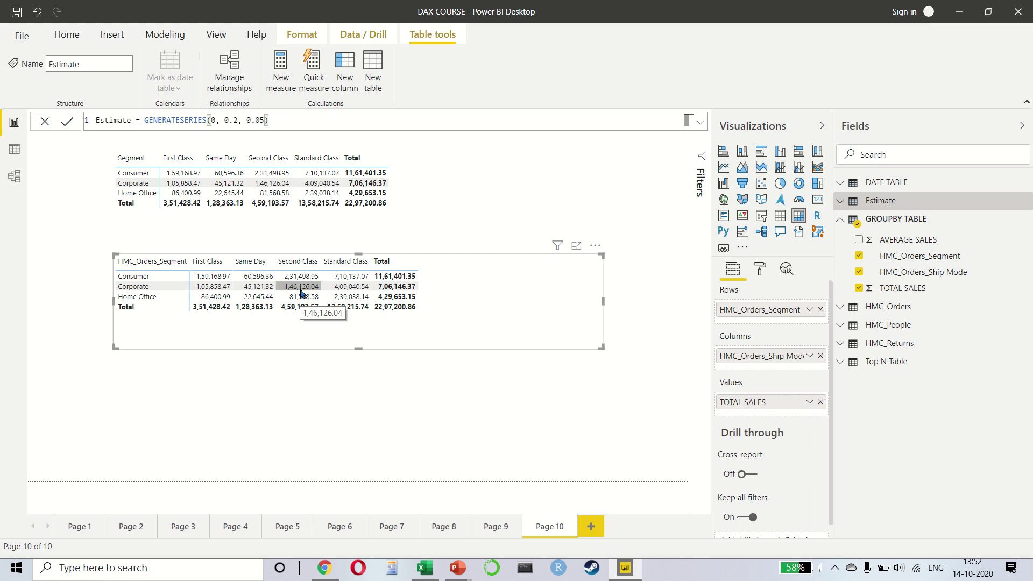
{"action": "left_click", "coordinate": [16, 148]}
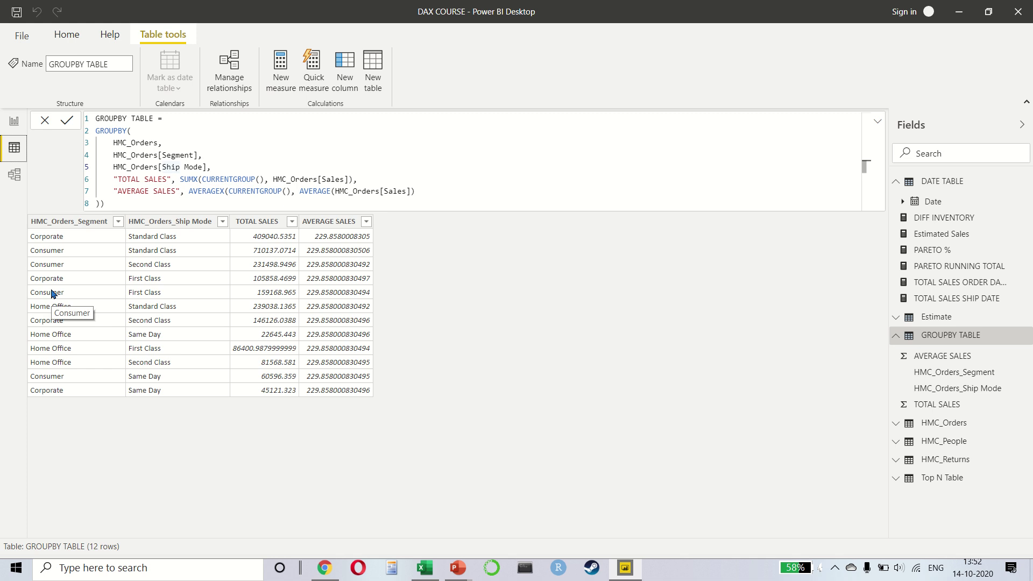
Go back to Report view on Page 10 to compare both matrices totalling 22,97,200.86
{"action": "left_click", "coordinate": [14, 123]}
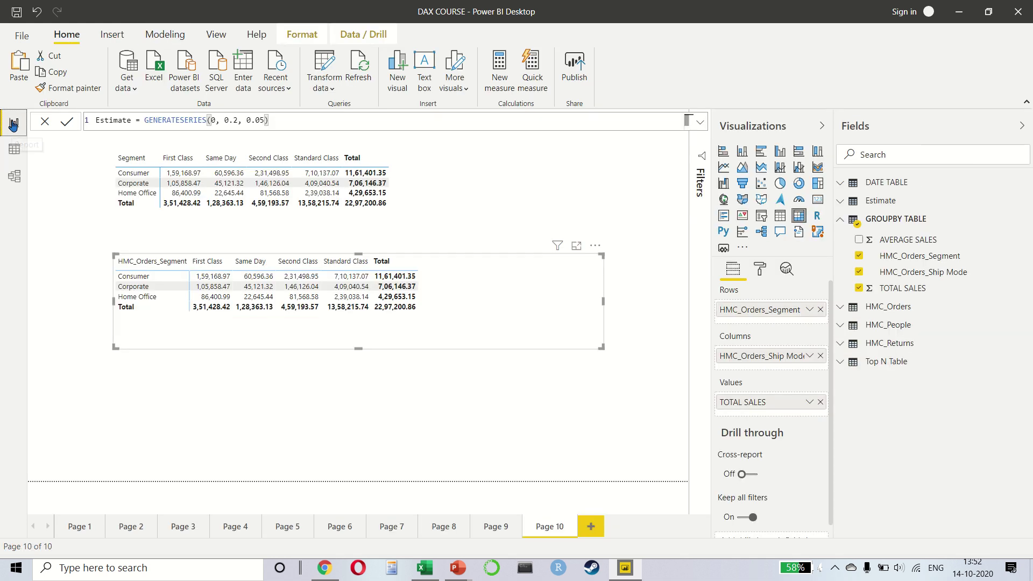